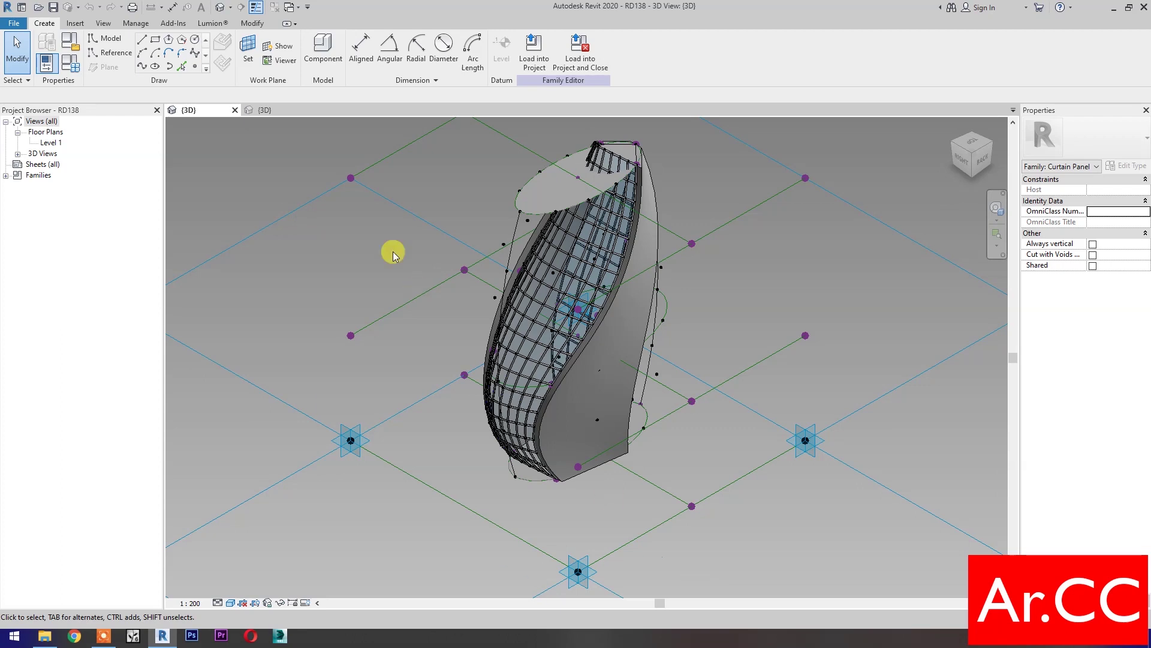
Move placement point 4 of the Al Bahr panel down-right and load the panel into the project
click(286, 111)
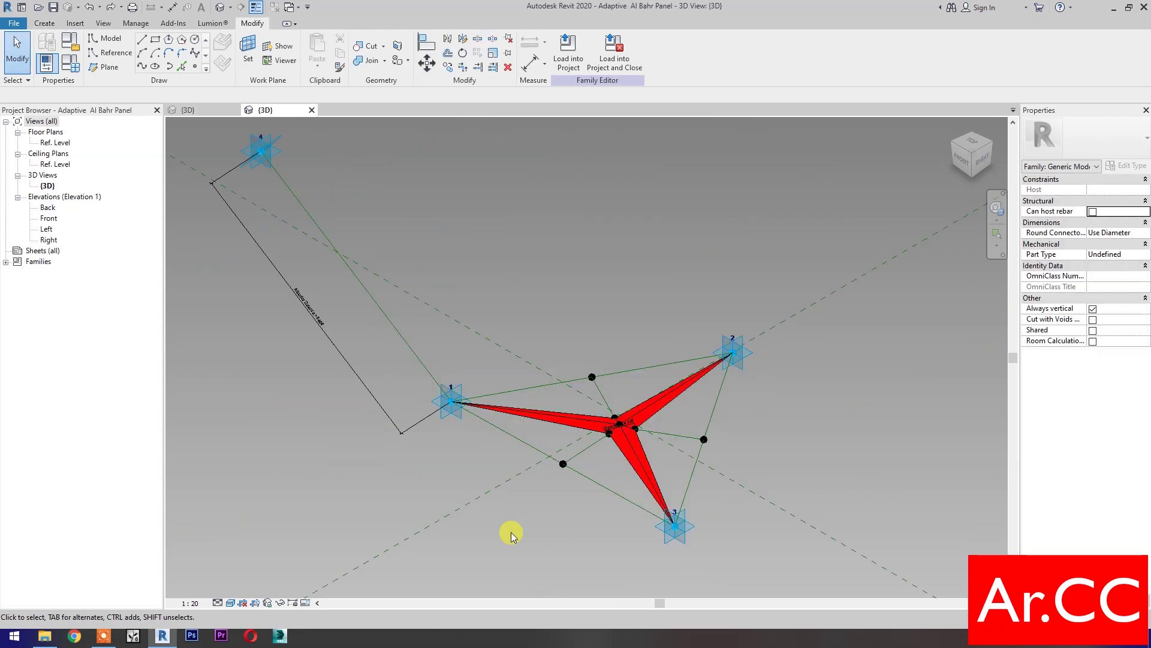
click(259, 157)
drag(259, 157, 417, 242)
click(574, 374)
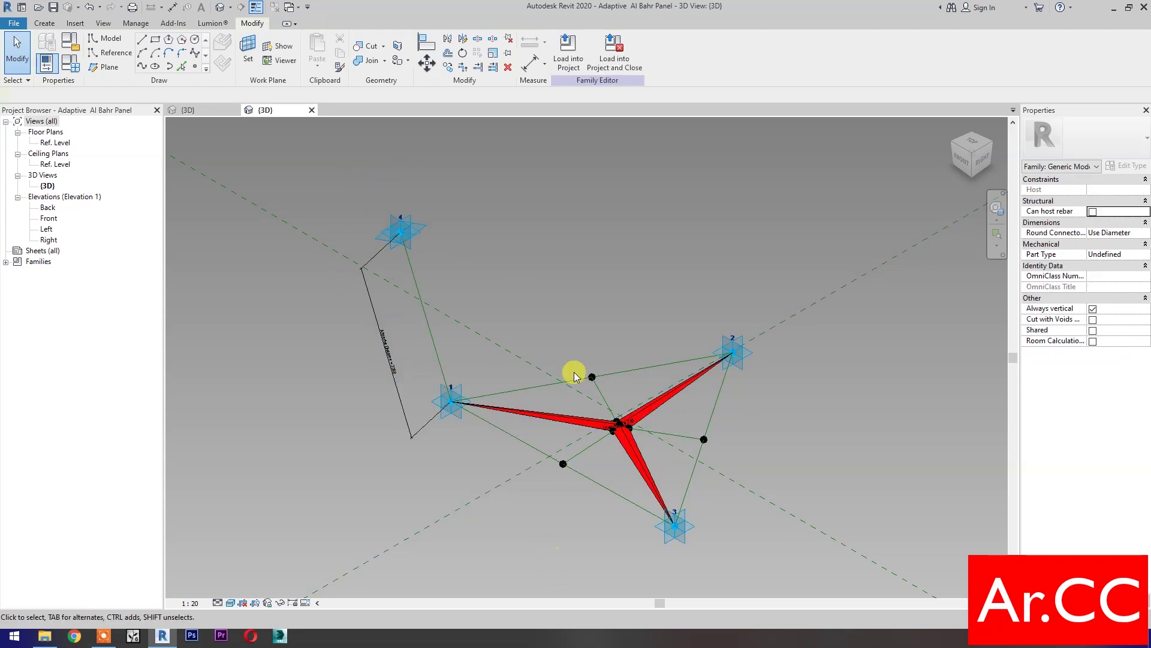
click(607, 62)
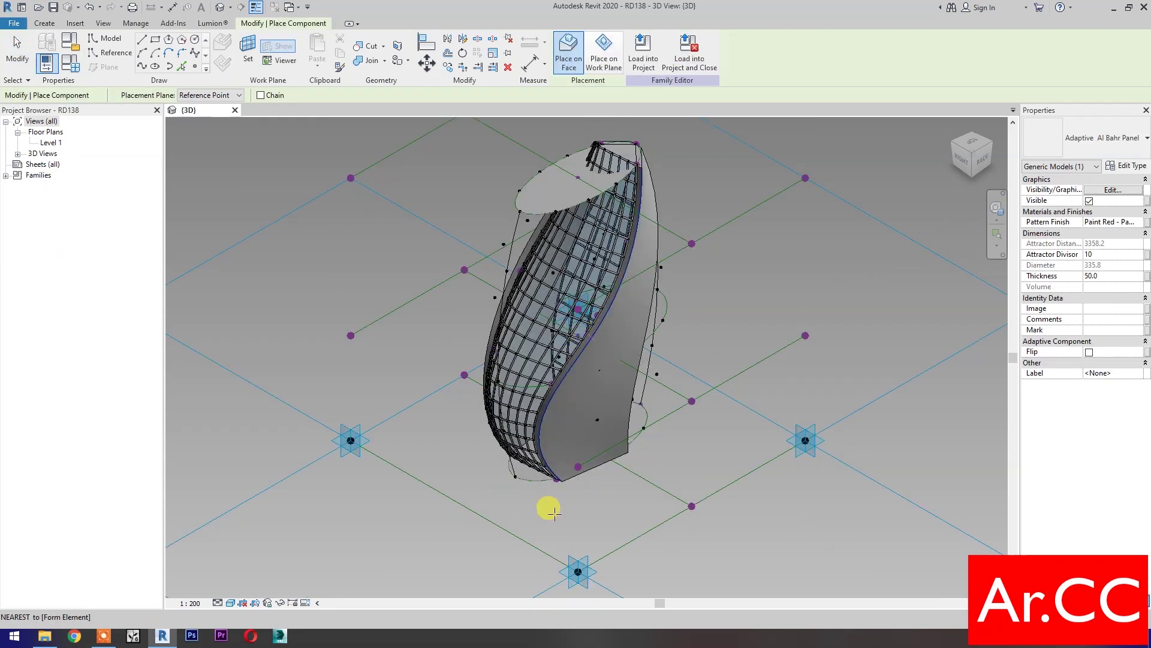
key(Escape)
In Wireframe, draw a spline between the upper-left and bottom points and make it a reference line
click(231, 602)
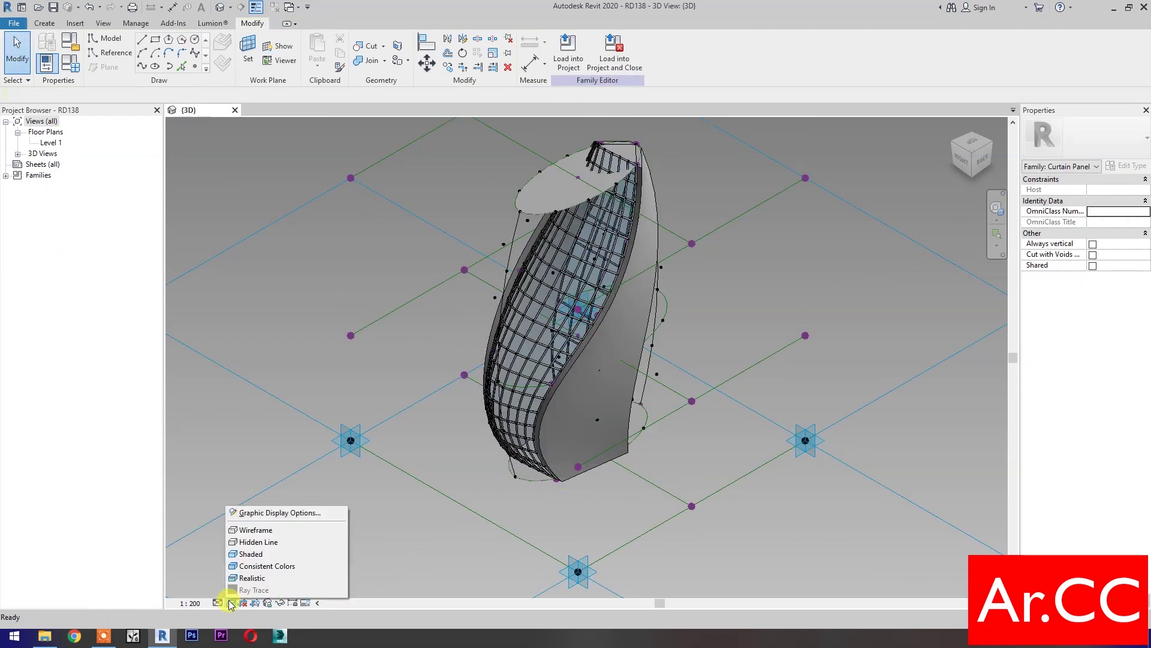
click(256, 529)
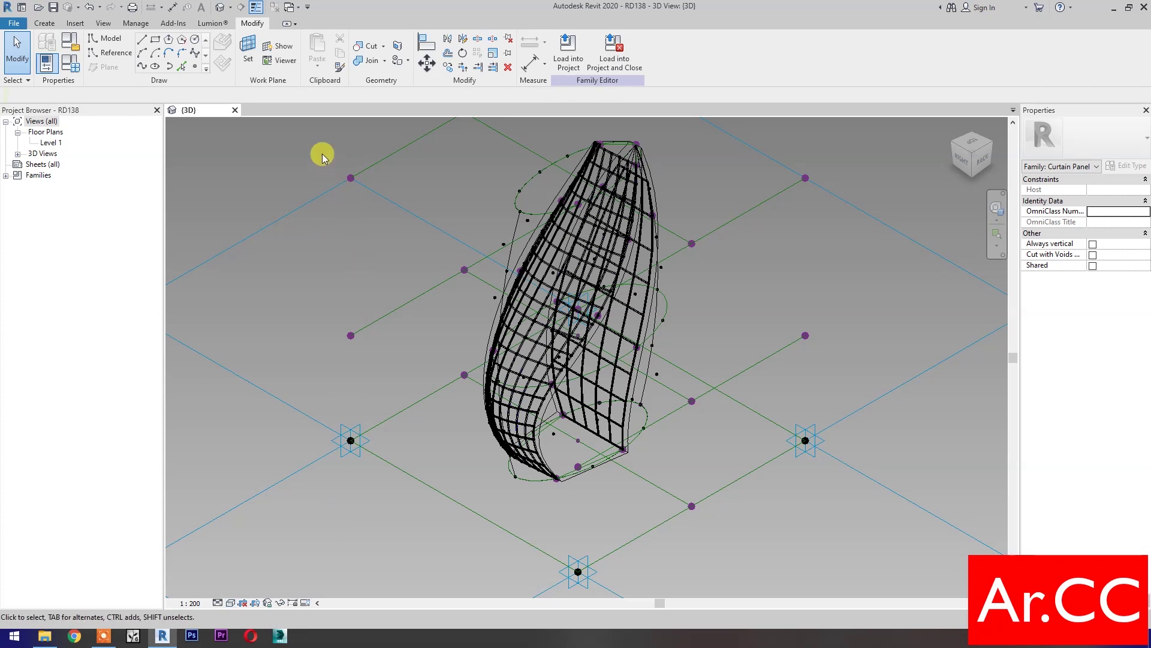
drag(322, 154, 369, 201)
ctrl+drag(555, 532, 602, 595)
click(143, 67)
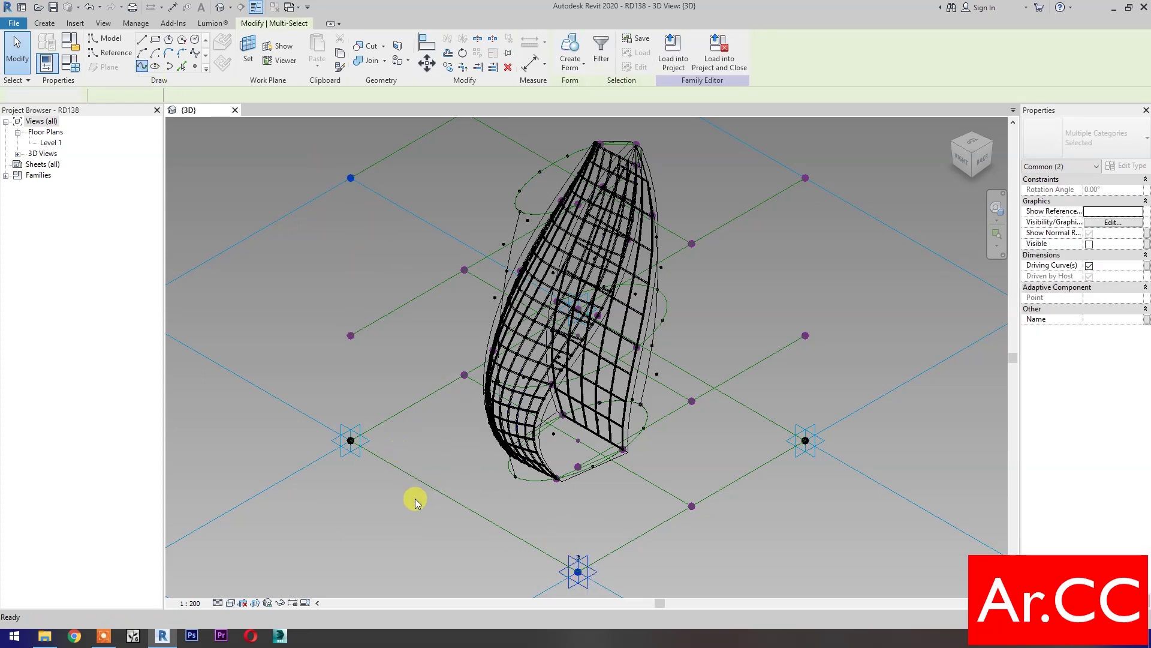
click(529, 462)
click(1089, 276)
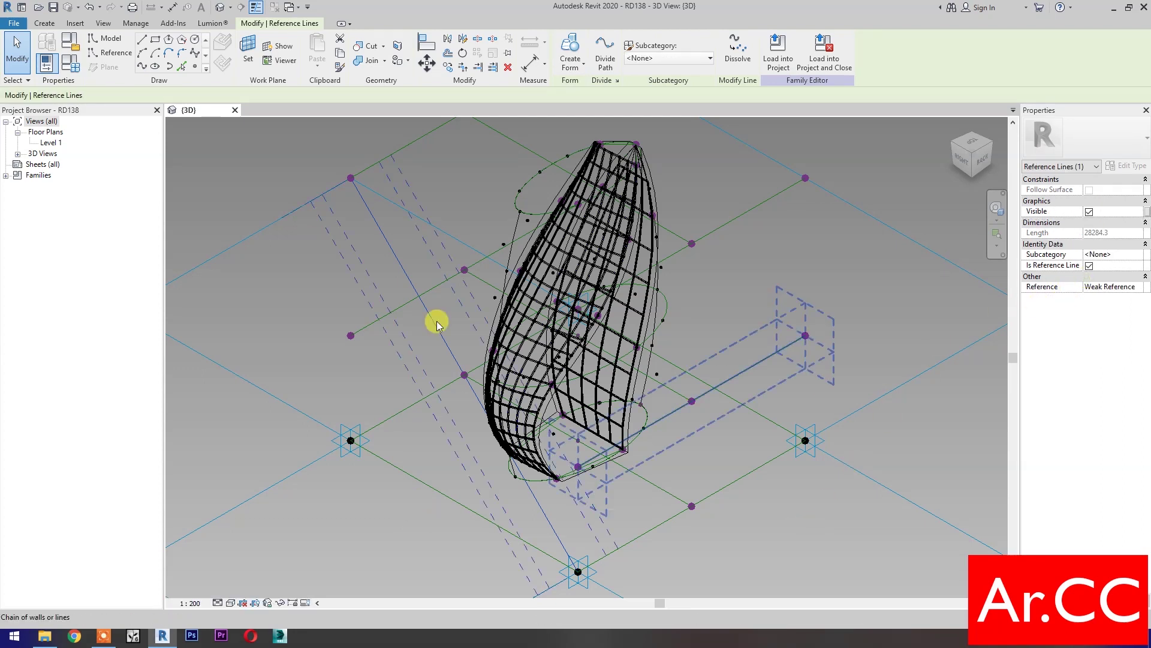
Place a new reference point on the diagonal reference line
click(196, 67)
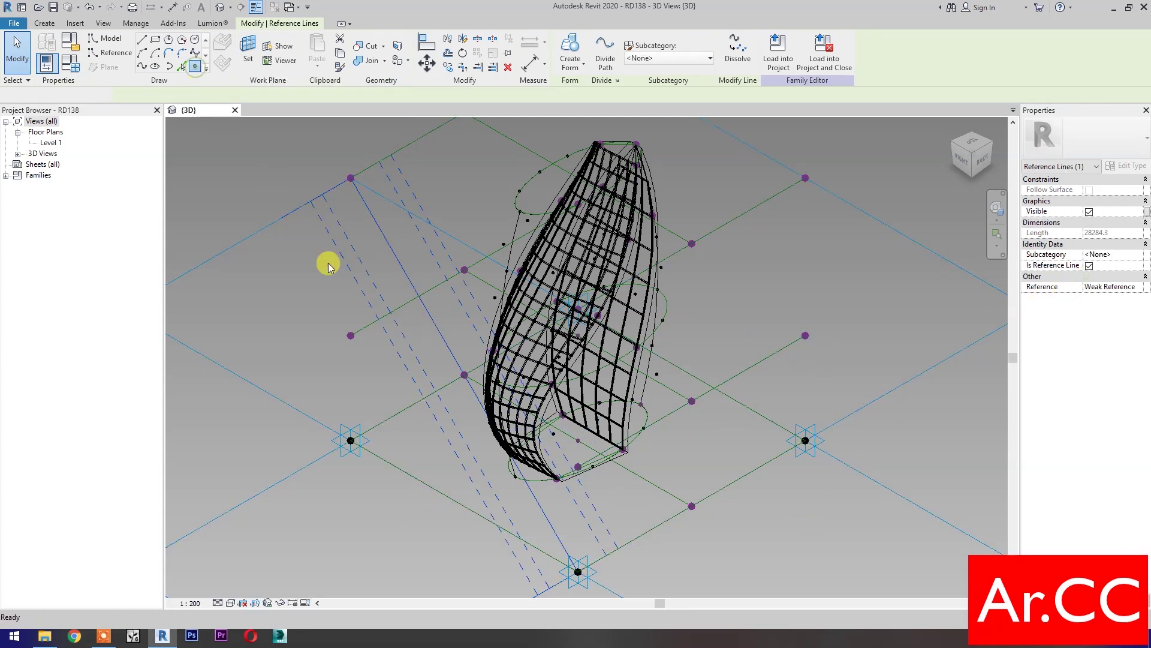
click(432, 321)
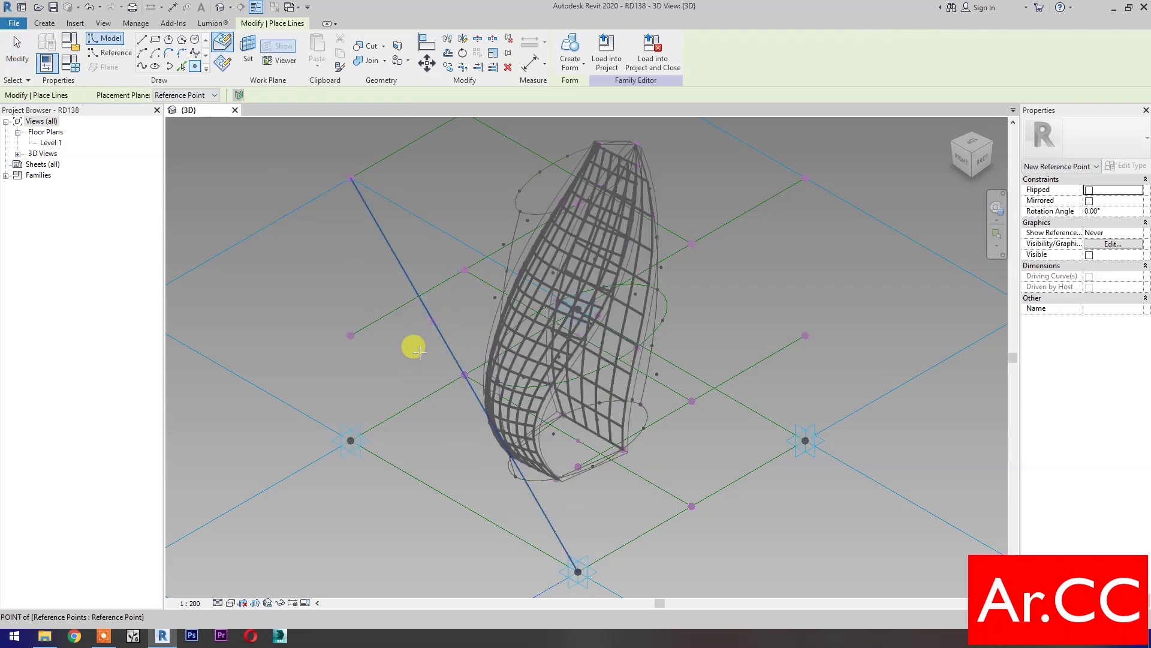
key(Escape)
click(519, 360)
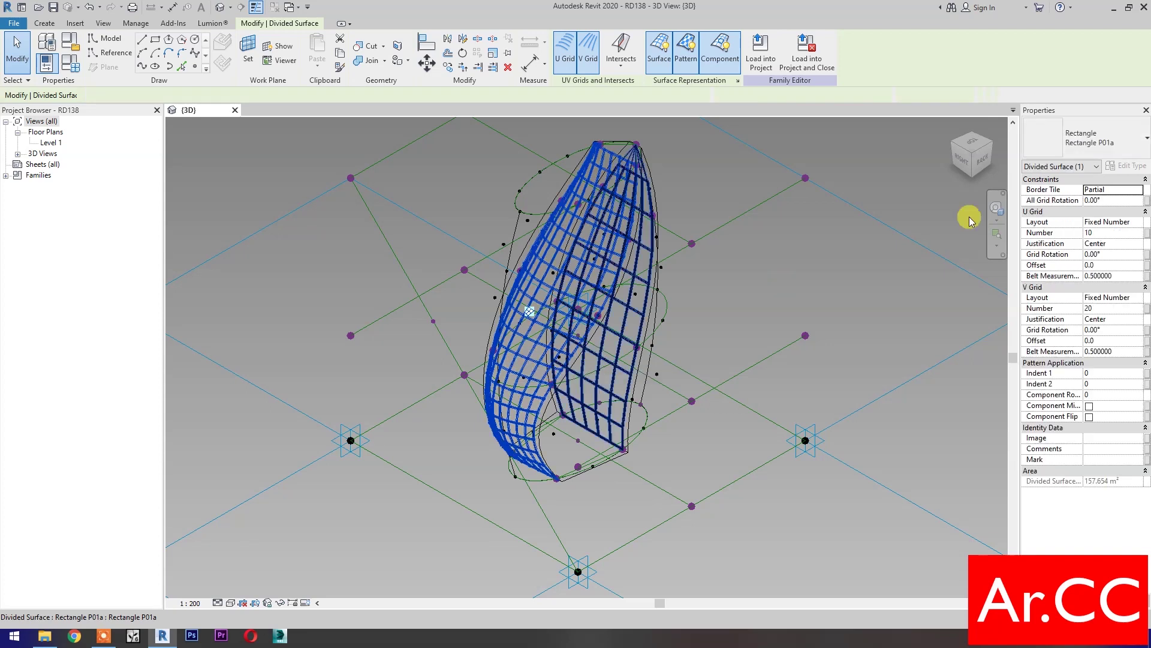
Apply the Rectangle pattern to the mass's divided surface
click(1066, 147)
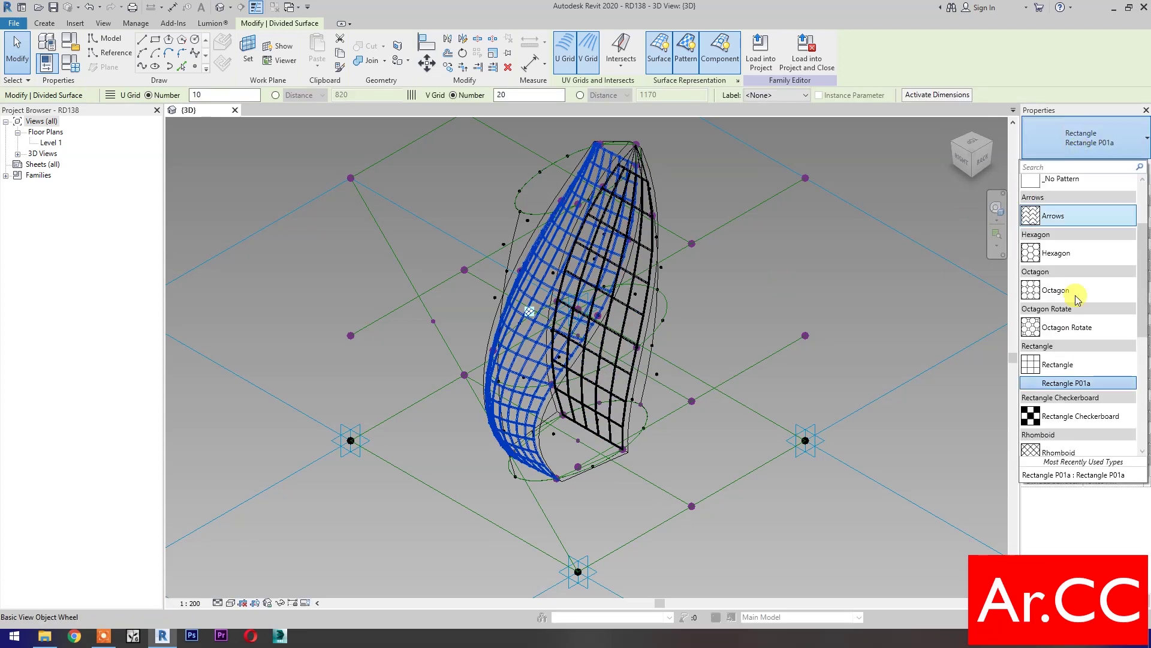
click(1063, 366)
click(786, 535)
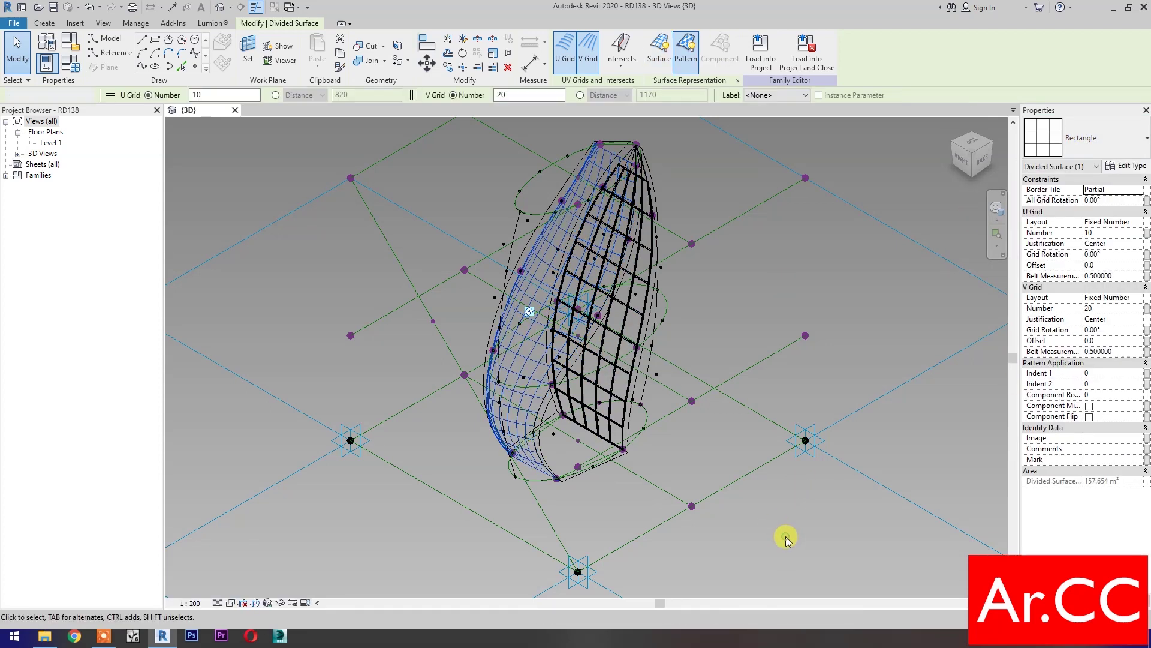
scroll(527, 341, up, 6)
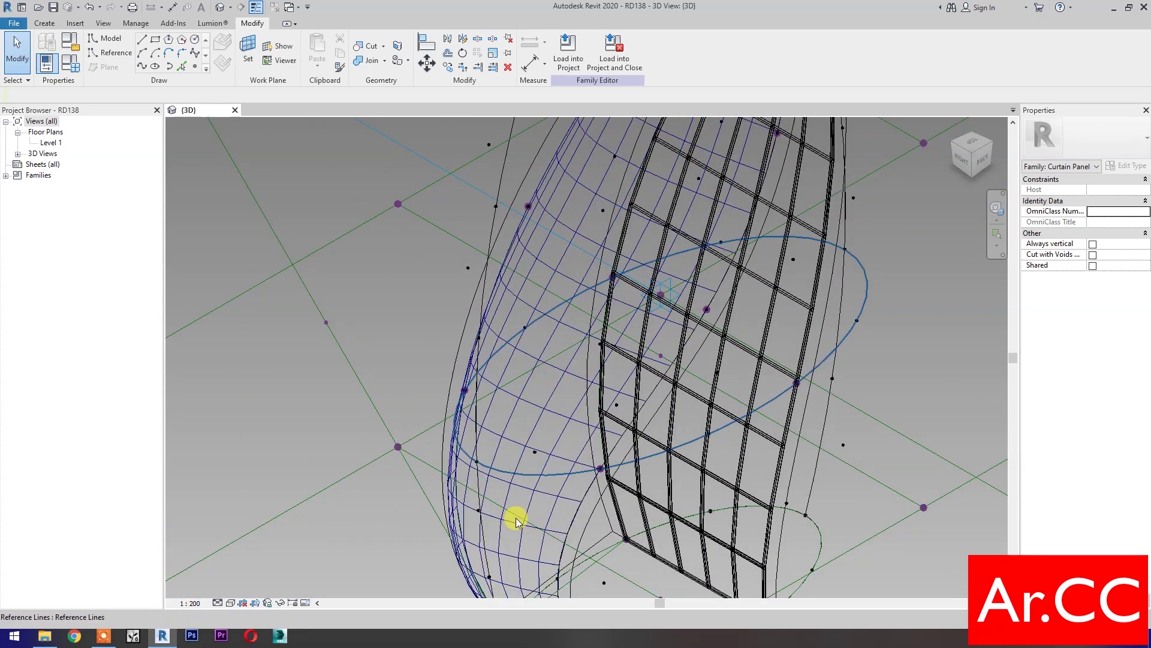
click(519, 408)
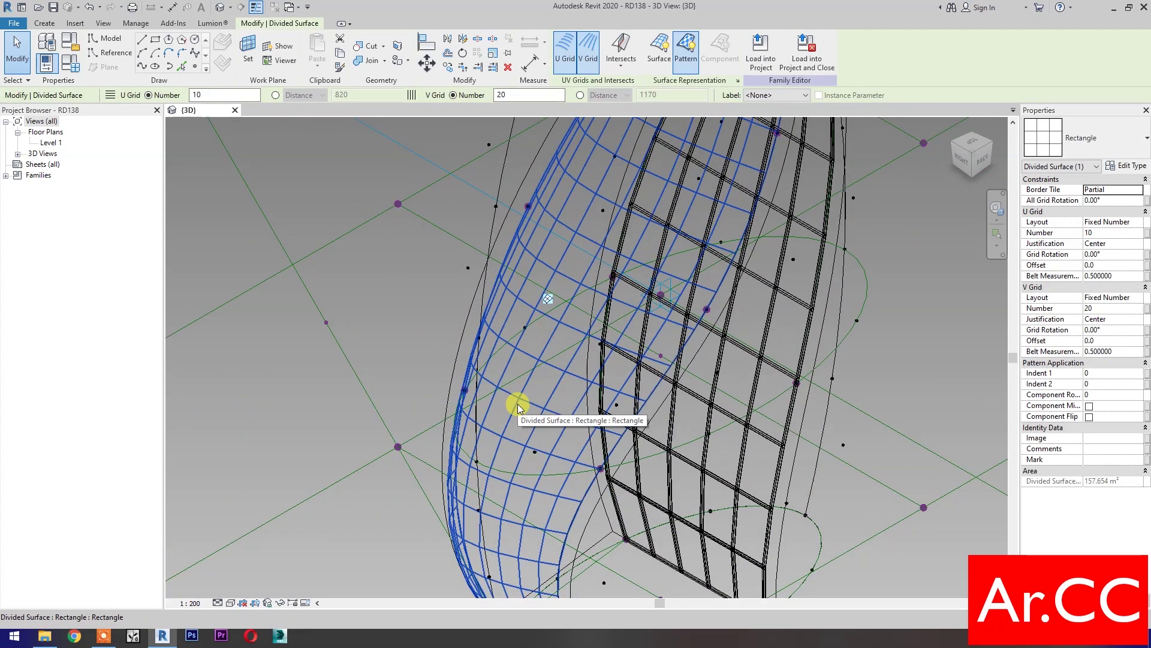
Set the V Grid Number to 50 and switch the pattern to Triangle (flat), showing nodes
click(659, 48)
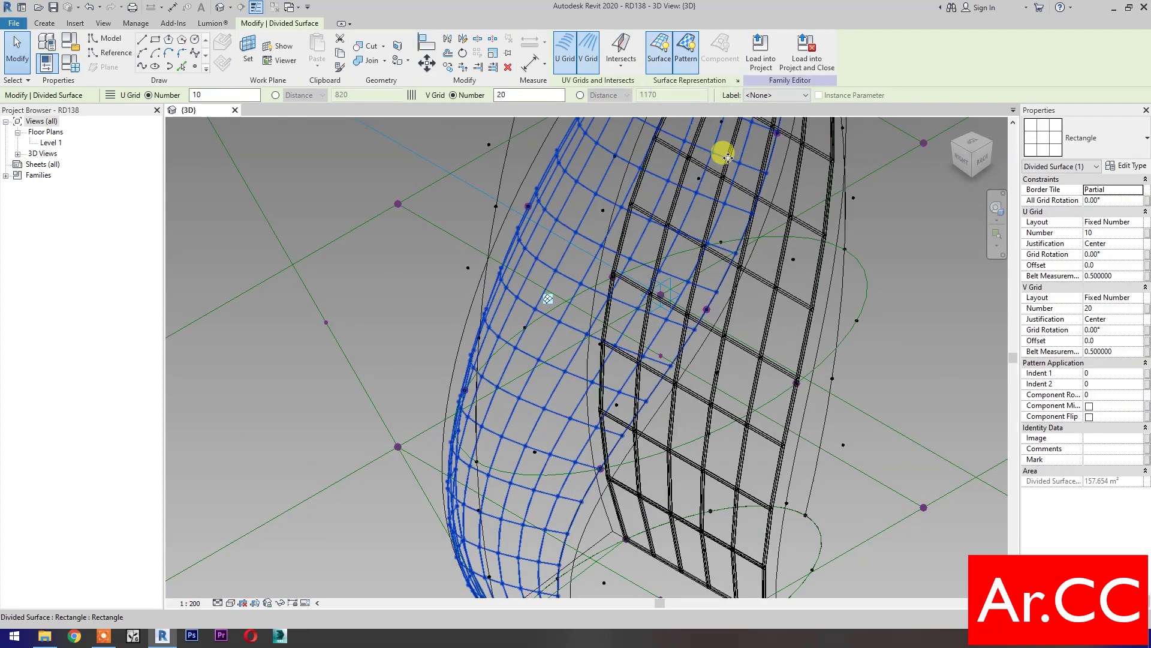
click(1111, 310)
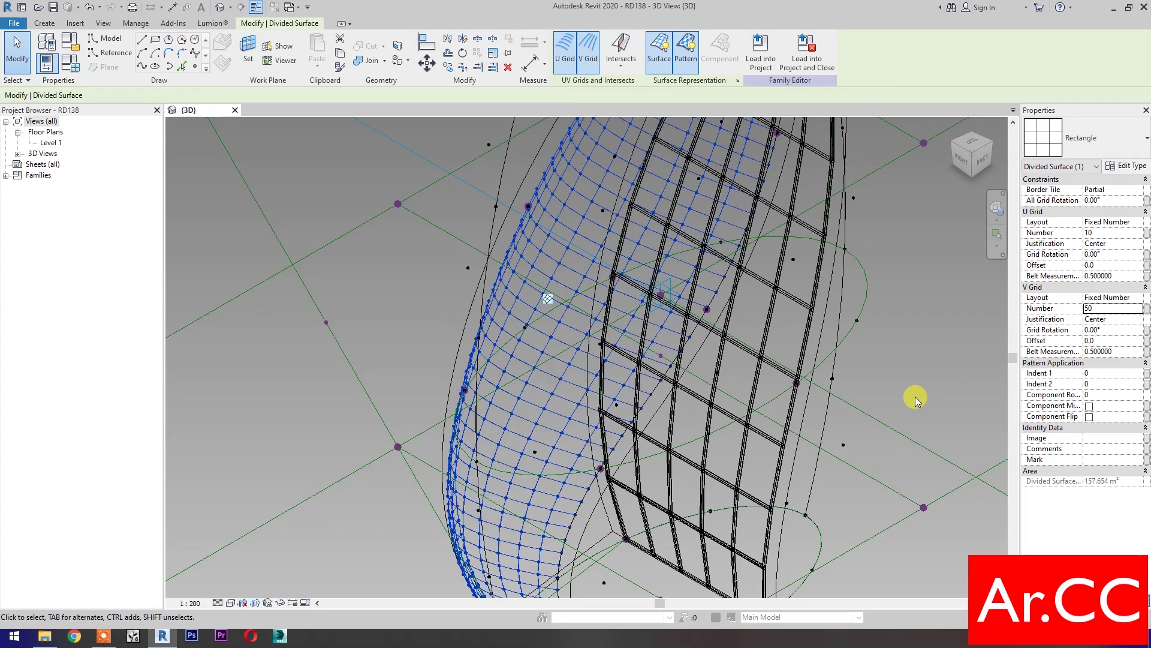
click(1089, 137)
scroll(1087, 398, down, 5)
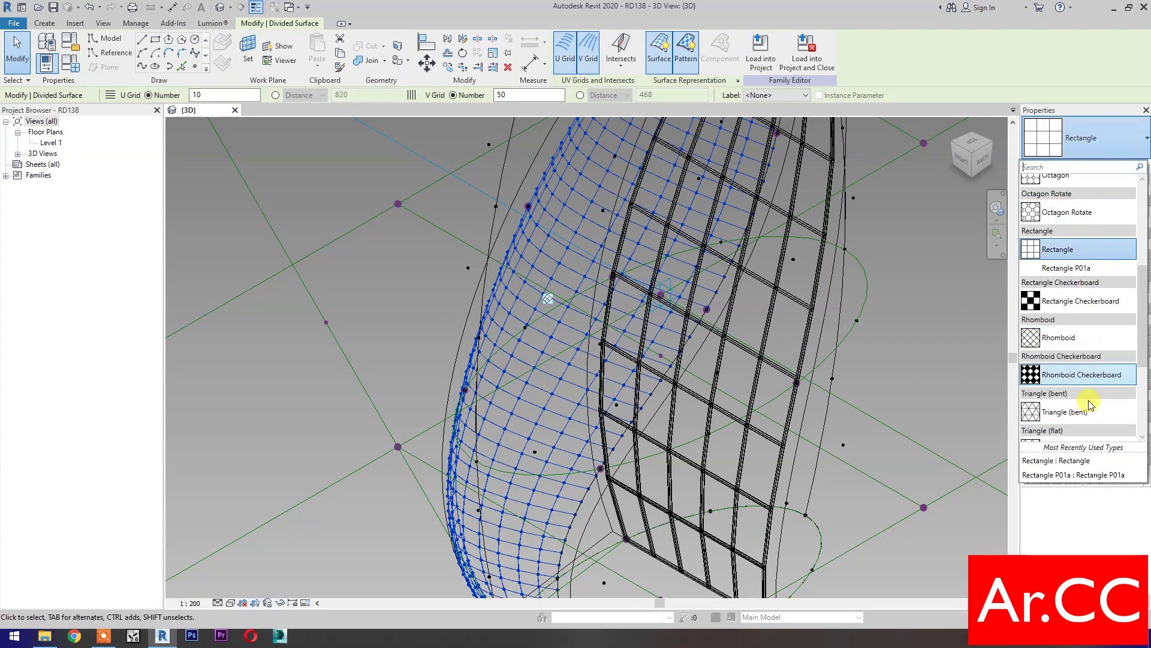
click(1058, 420)
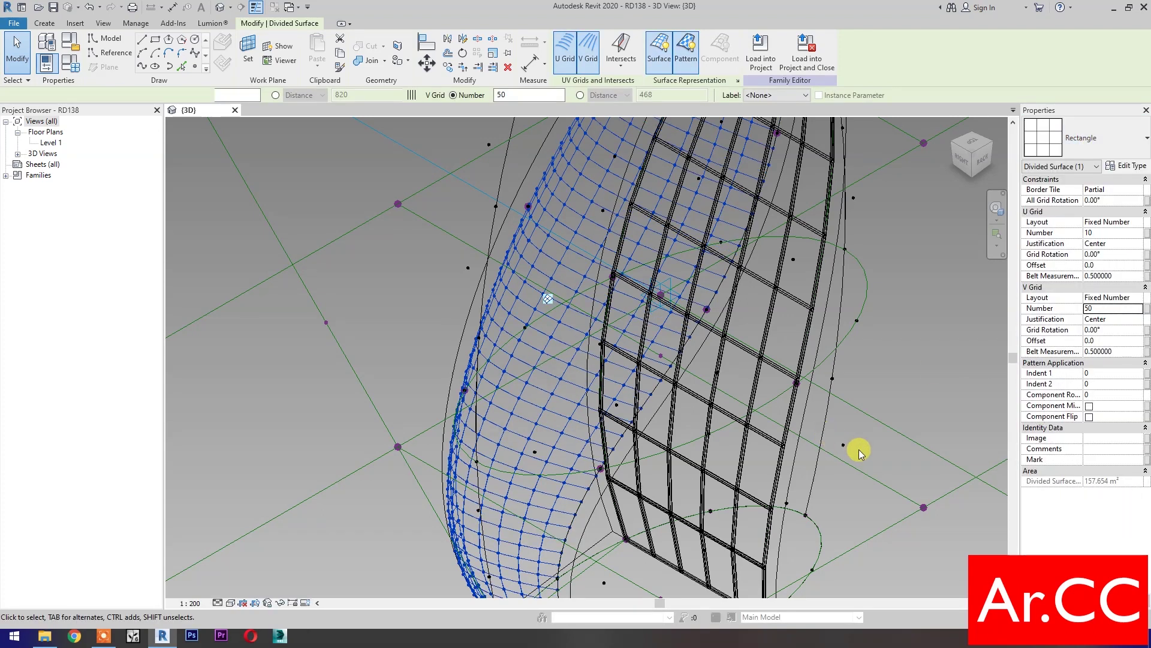
click(659, 73)
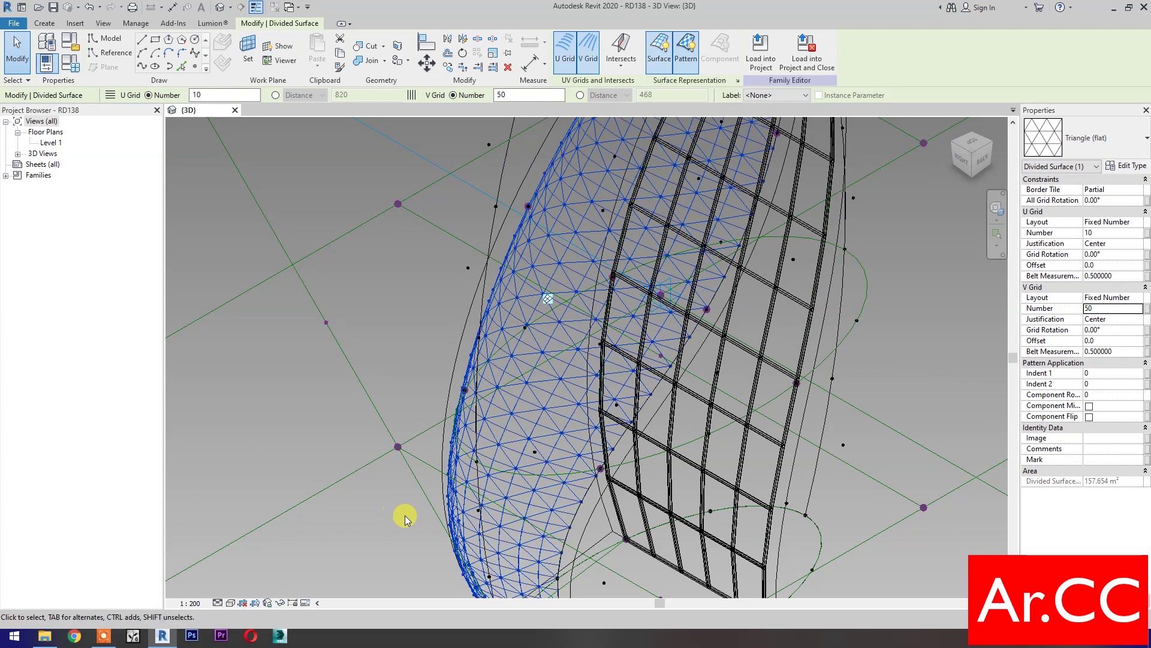
click(11, 175)
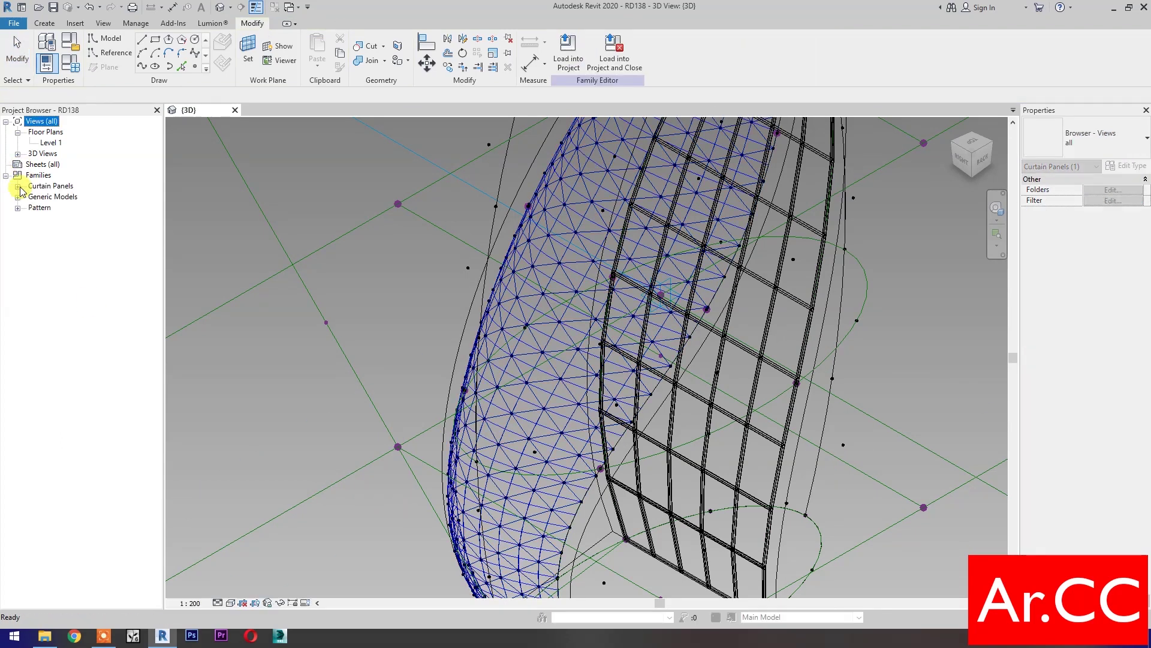
Place an Adaptive Al Bahr Panel from a triangle-grid node to the reference-line point
click(17, 196)
click(30, 208)
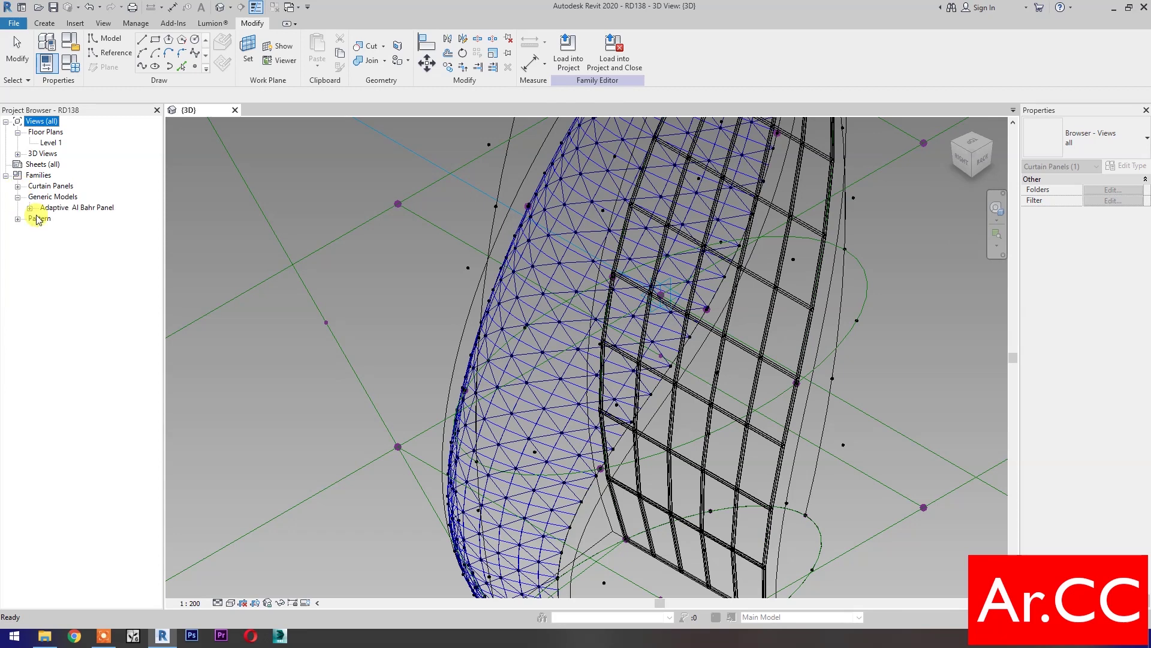
drag(78, 221, 282, 381)
scroll(549, 474, up, 2)
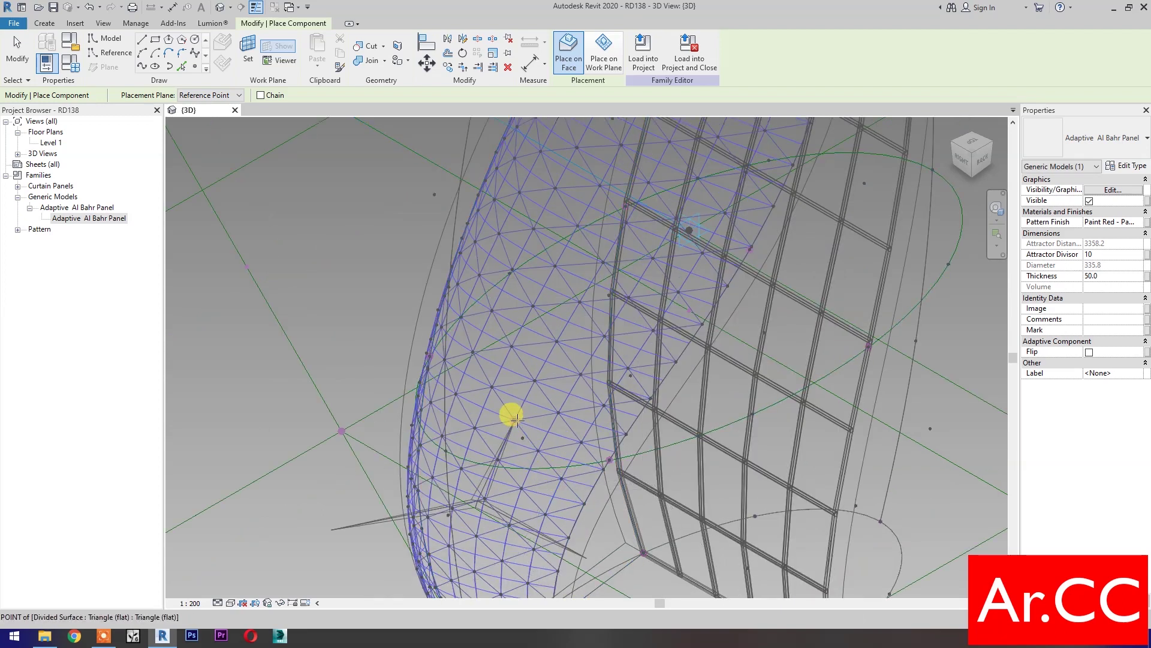
click(491, 386)
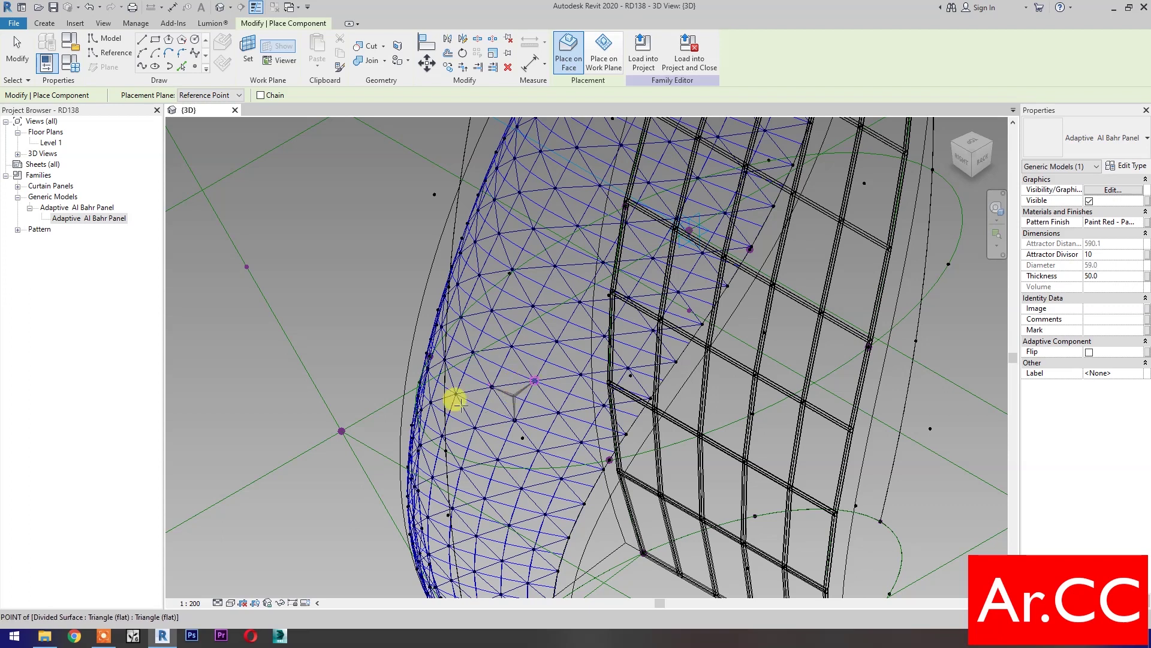
click(248, 266)
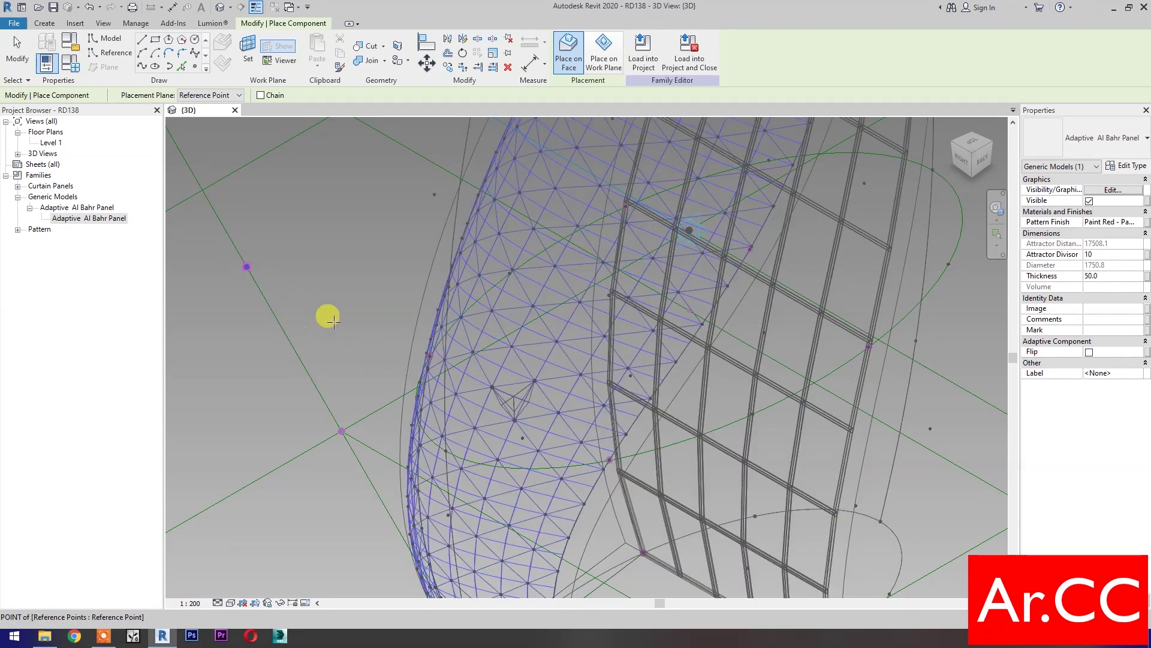
key(Escape)
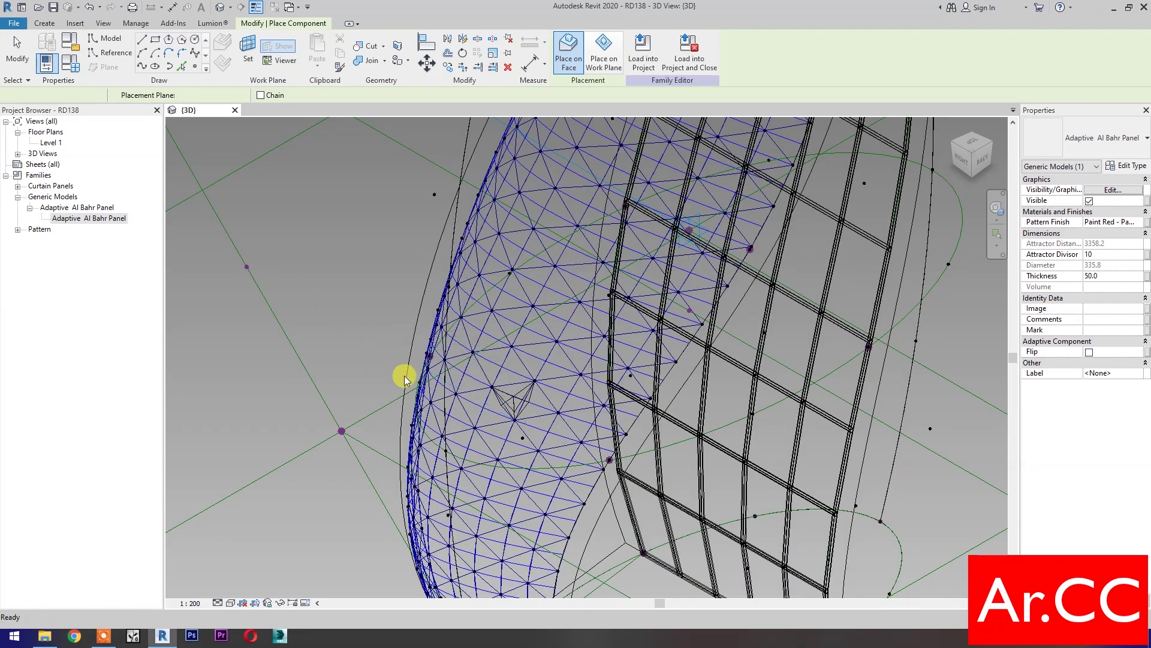
key(Escape)
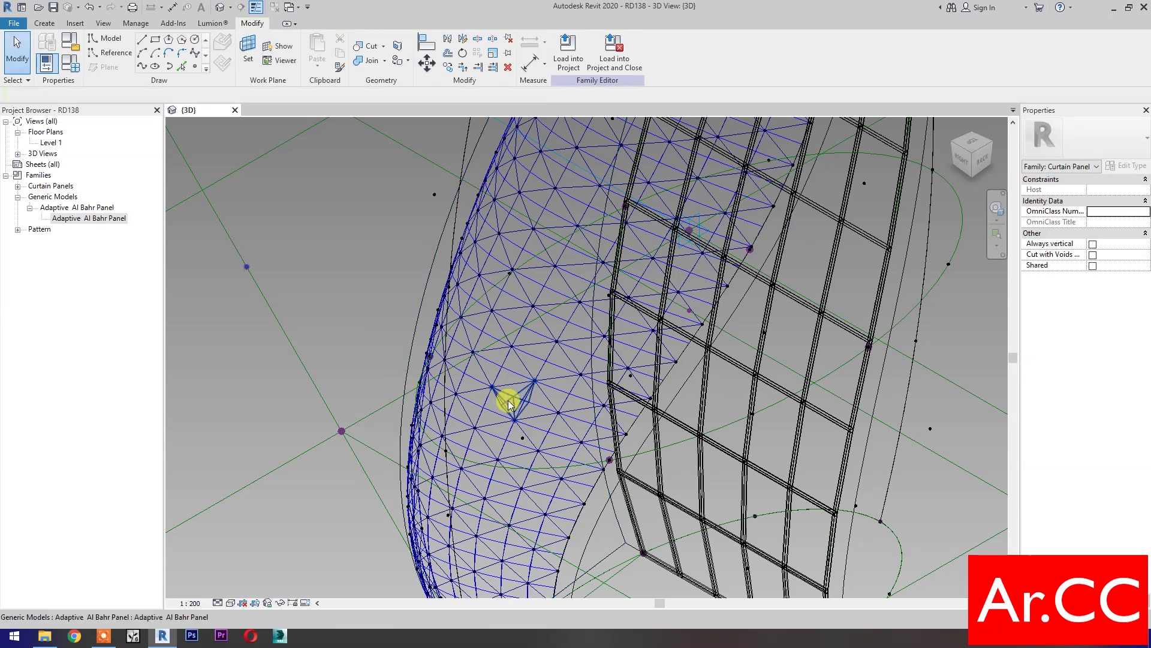
click(493, 414)
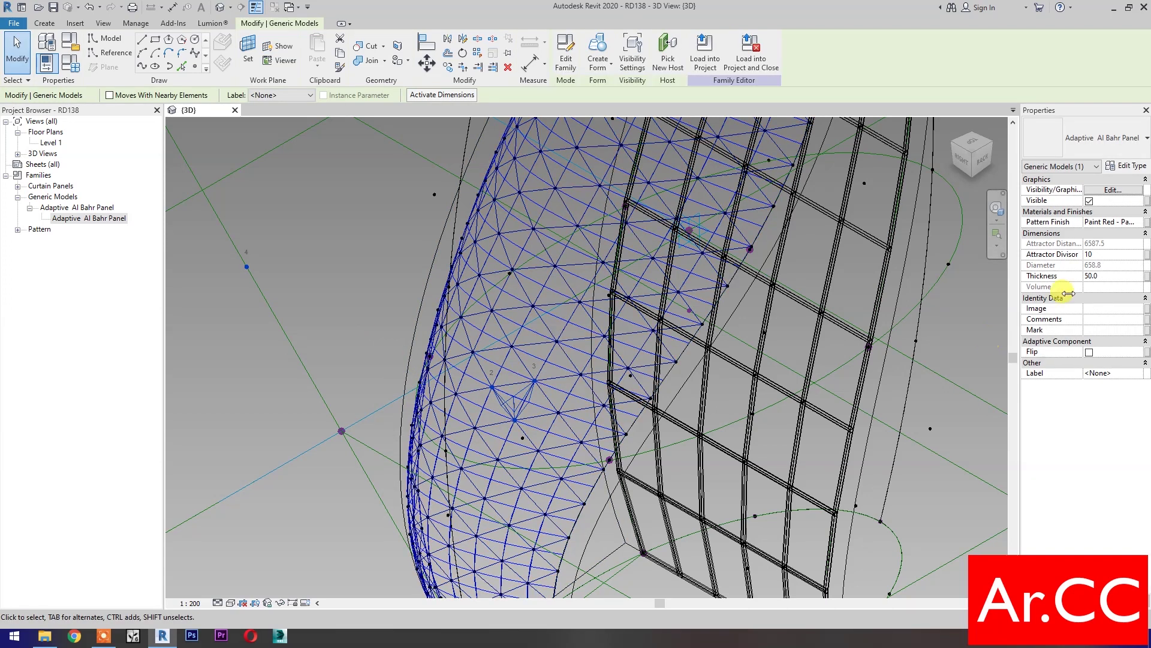
Set the panel's Attractor Divisor to 40 and link it to a new 'Attractor Divisor' parameter
click(1107, 254)
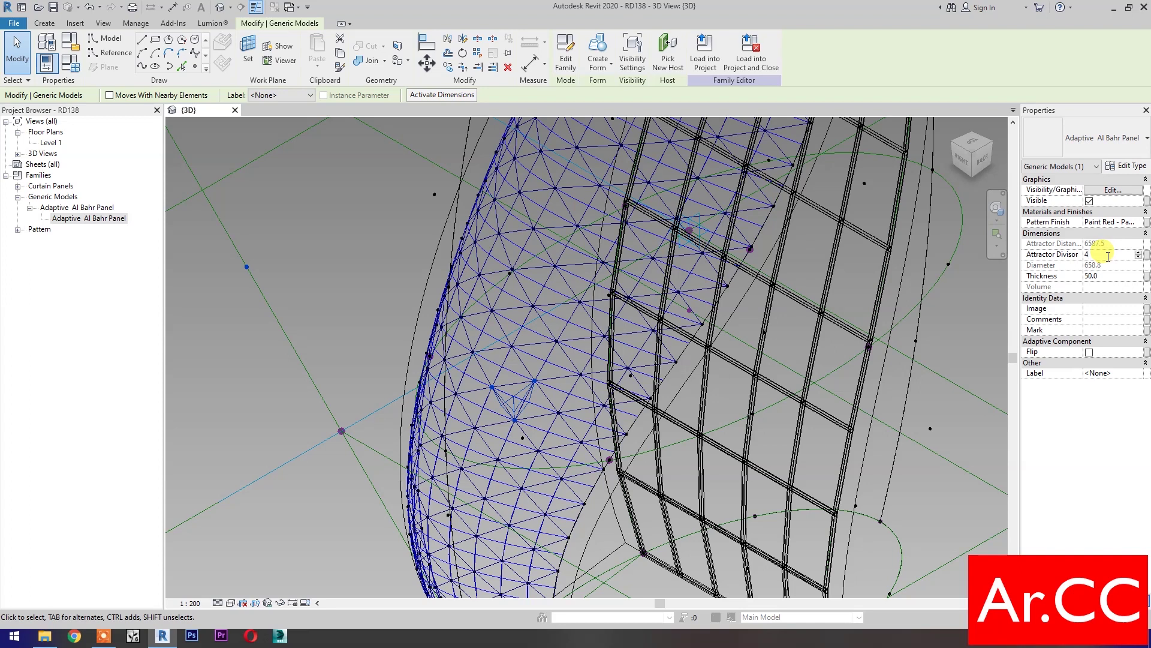
click(1148, 258)
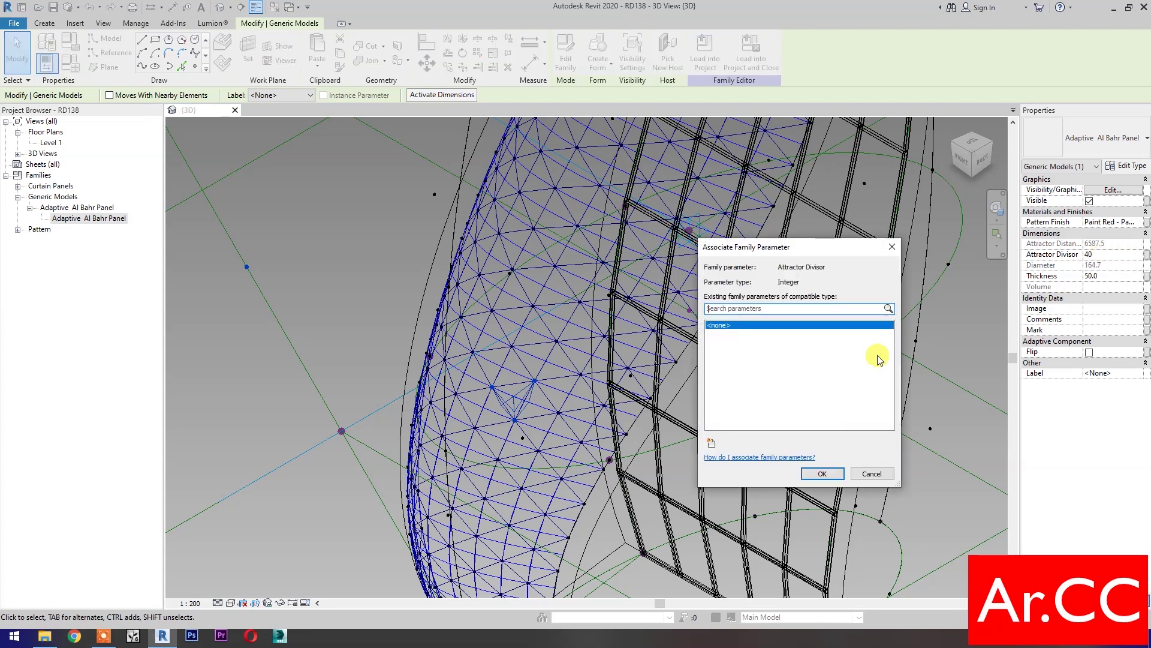
click(712, 443)
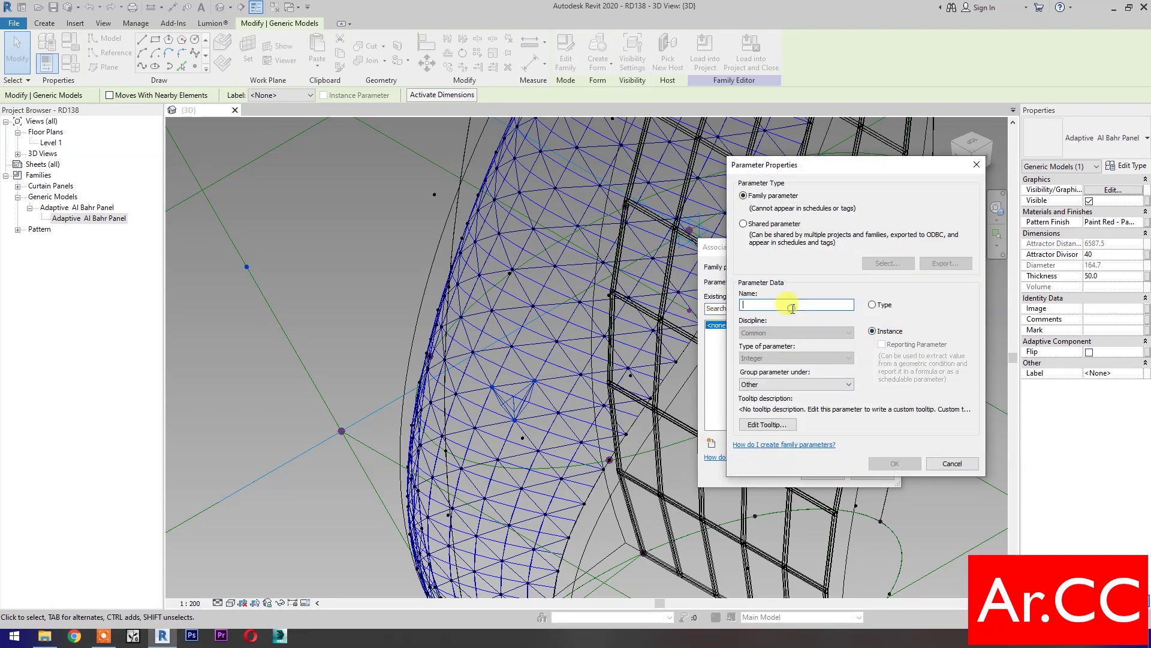
text(Attractor Divisor)
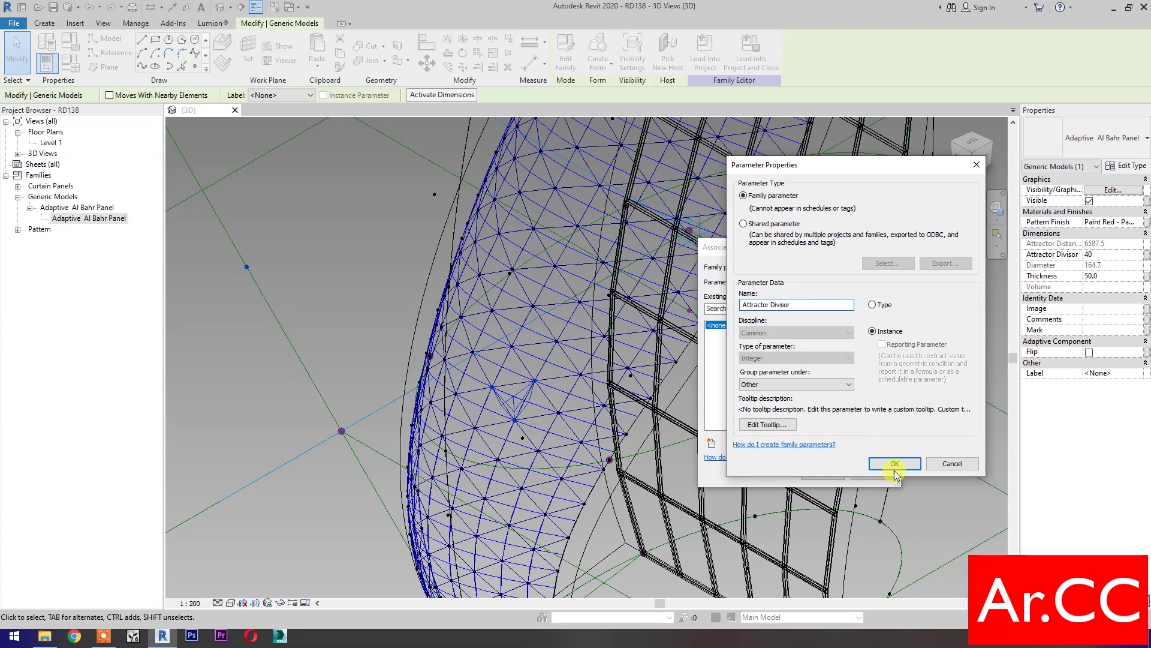
click(894, 463)
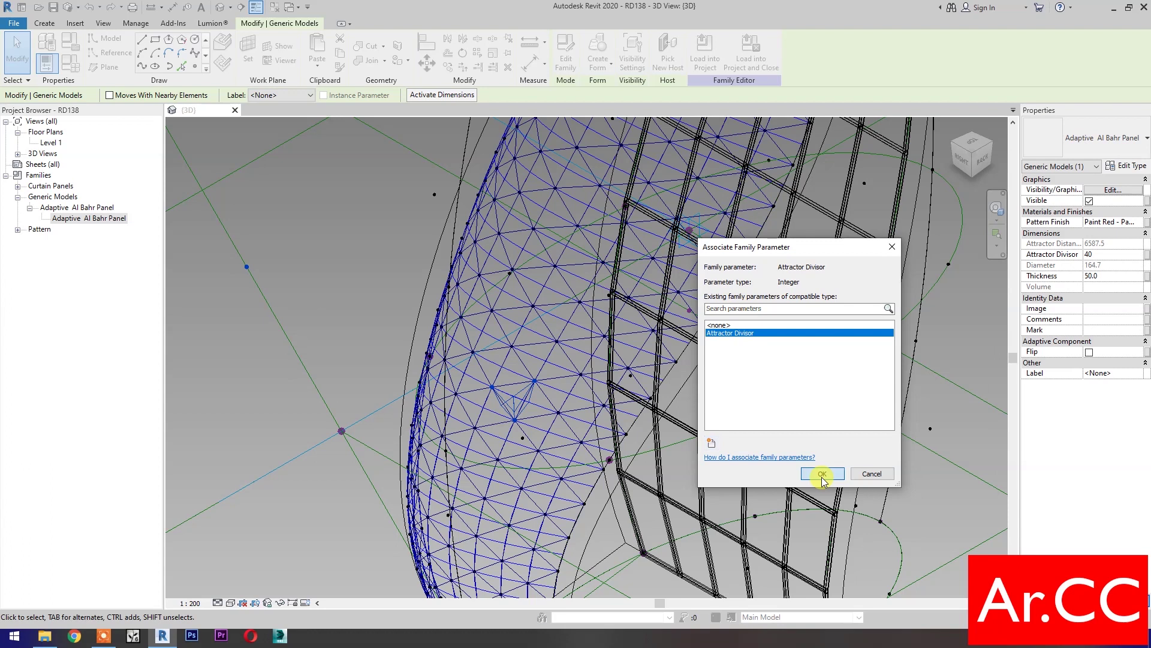
click(822, 474)
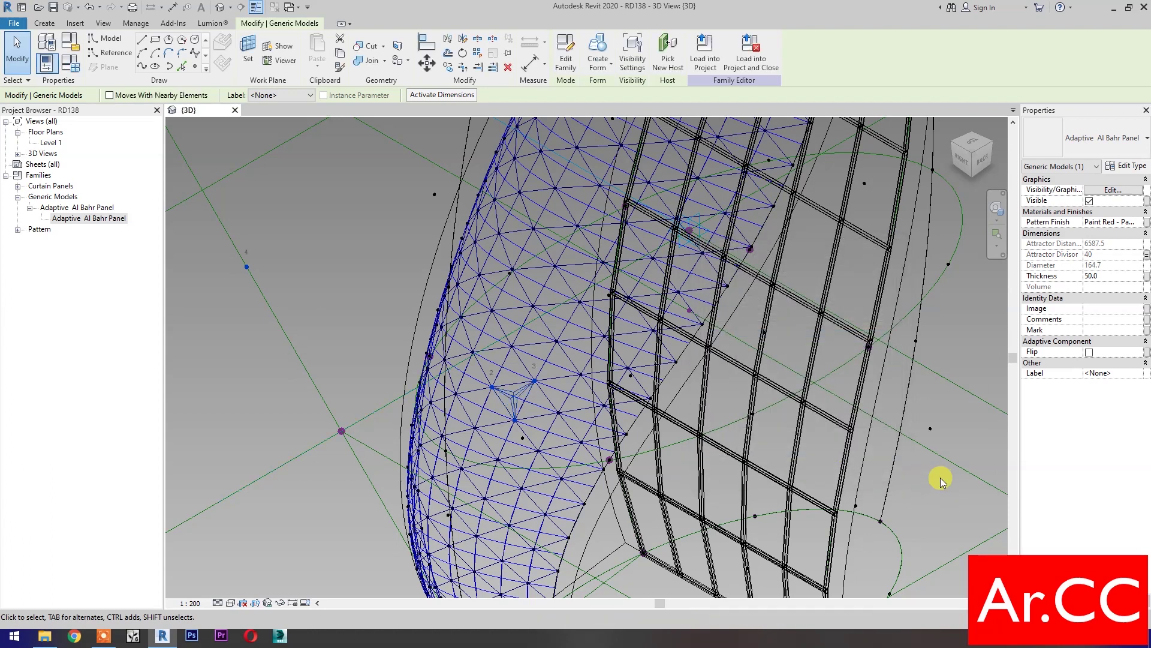
Repeat the panel across the divided surface and switch to the Realistic visual style
click(482, 62)
key(Escape)
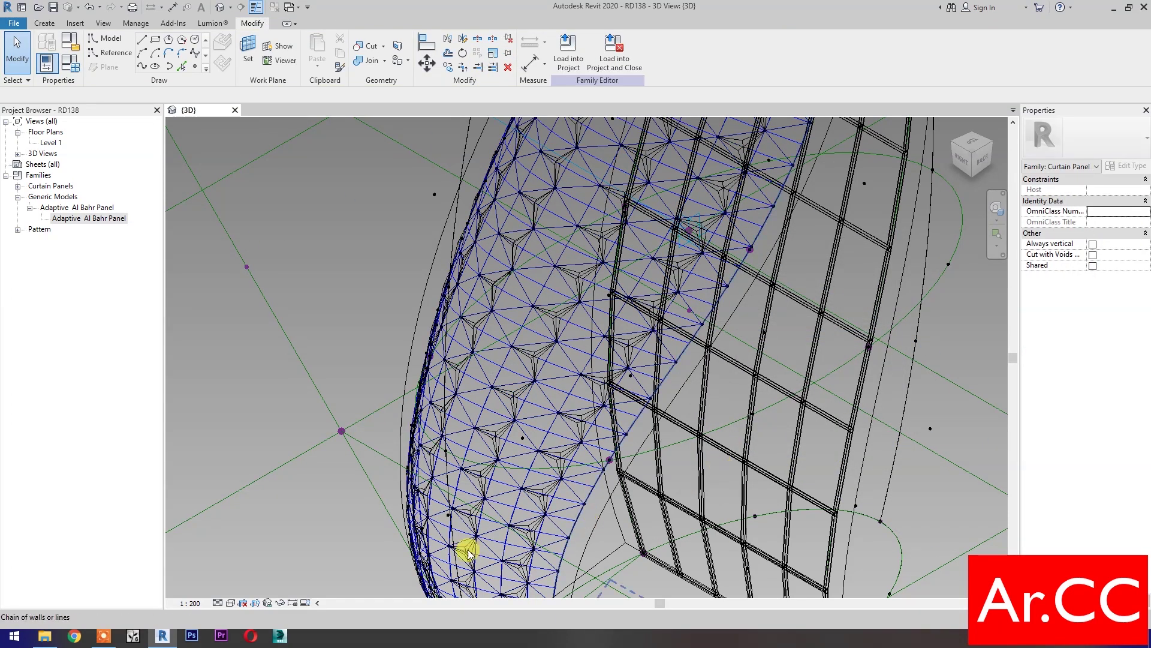
click(231, 603)
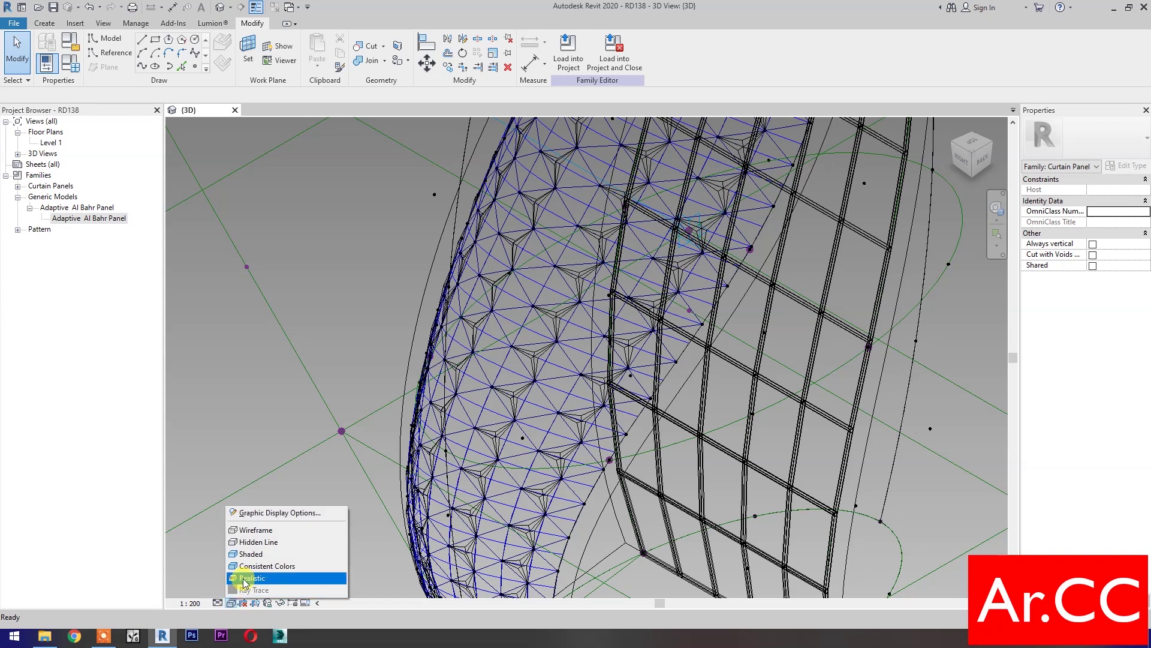
click(246, 578)
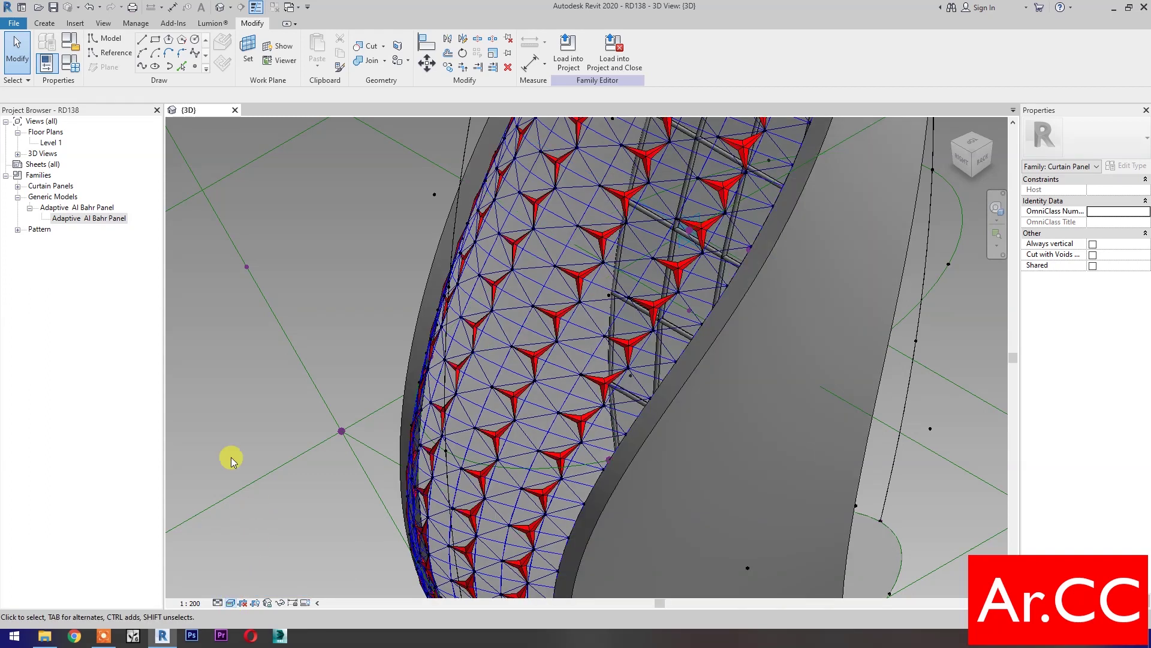
Place another Al Bahr panel from a surface node to the attractor point
drag(96, 223, 481, 437)
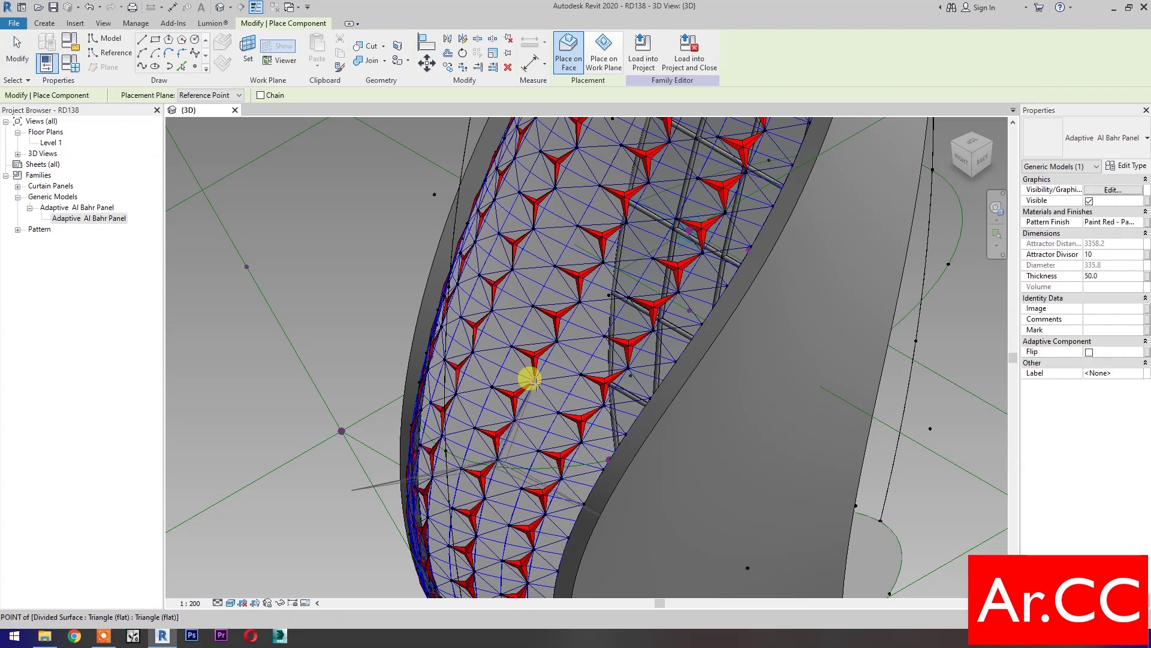
click(558, 412)
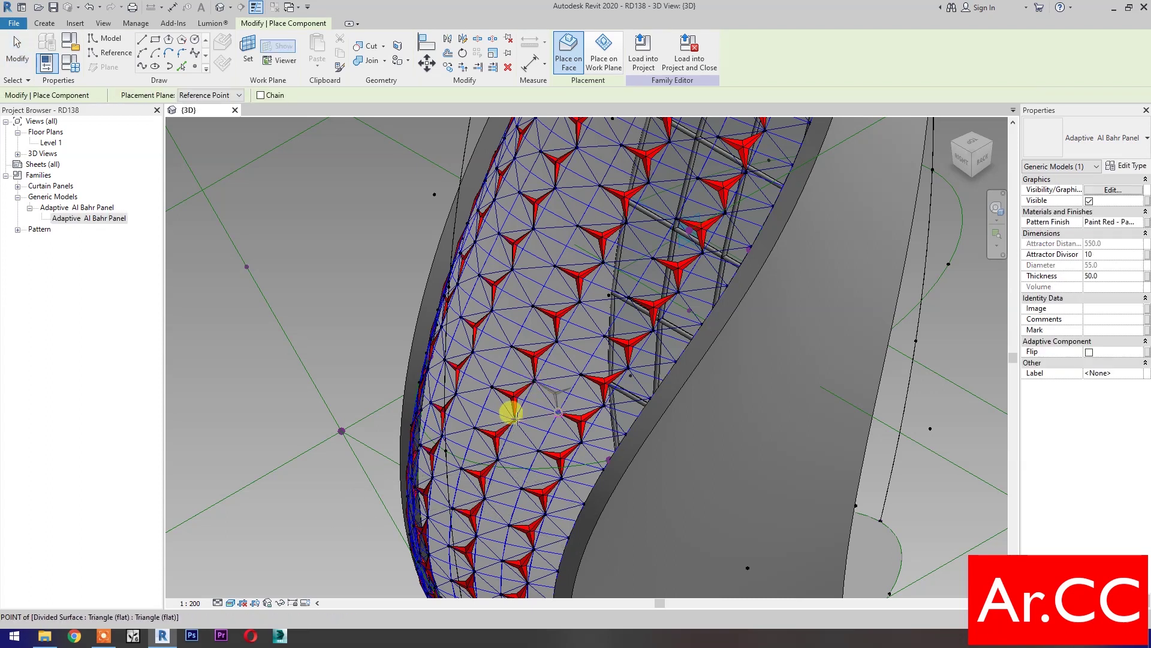
click(245, 264)
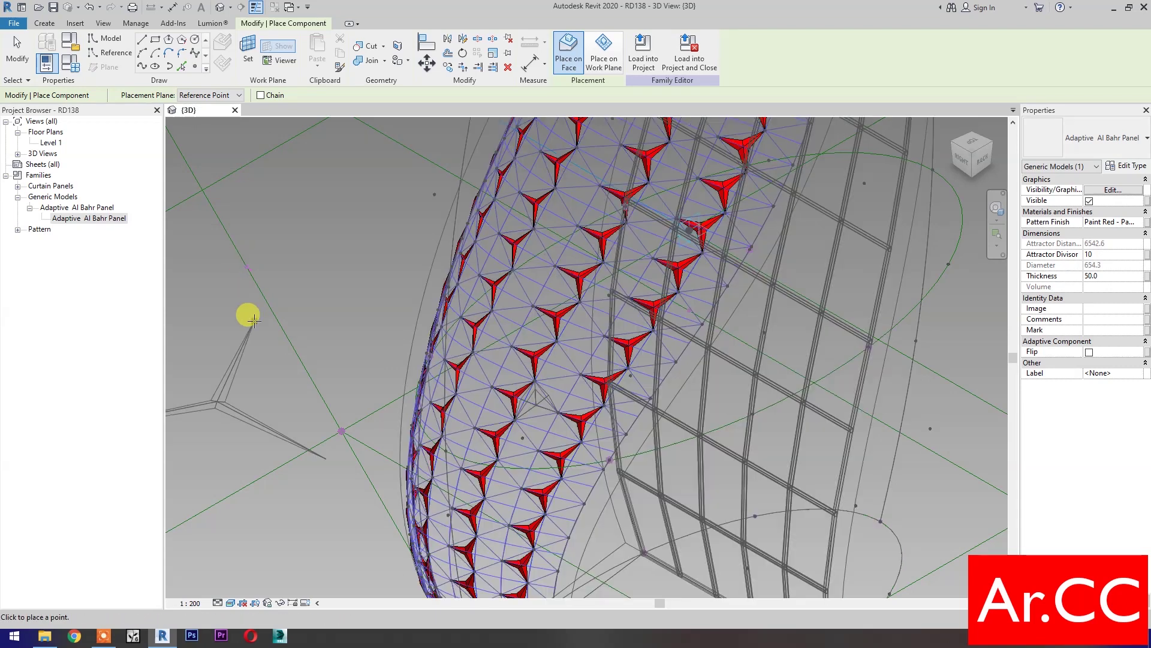
Link the second panel's Attractor Divisor to the existing family parameter and repeat it across the surface
key(Escape)
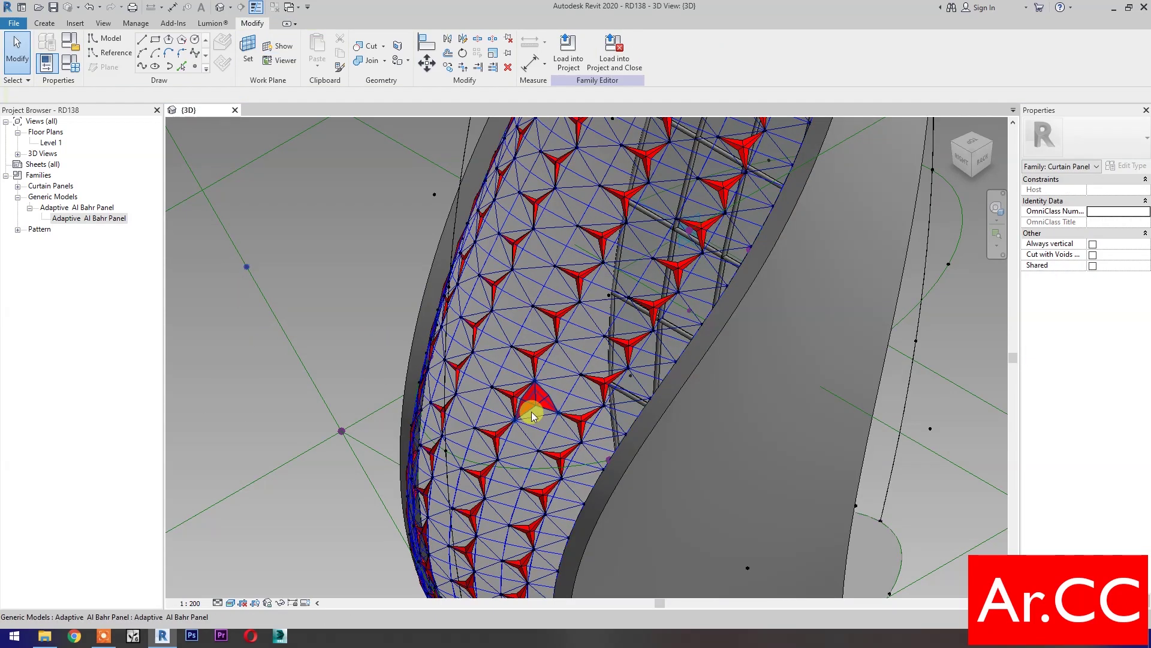
click(519, 435)
click(1147, 254)
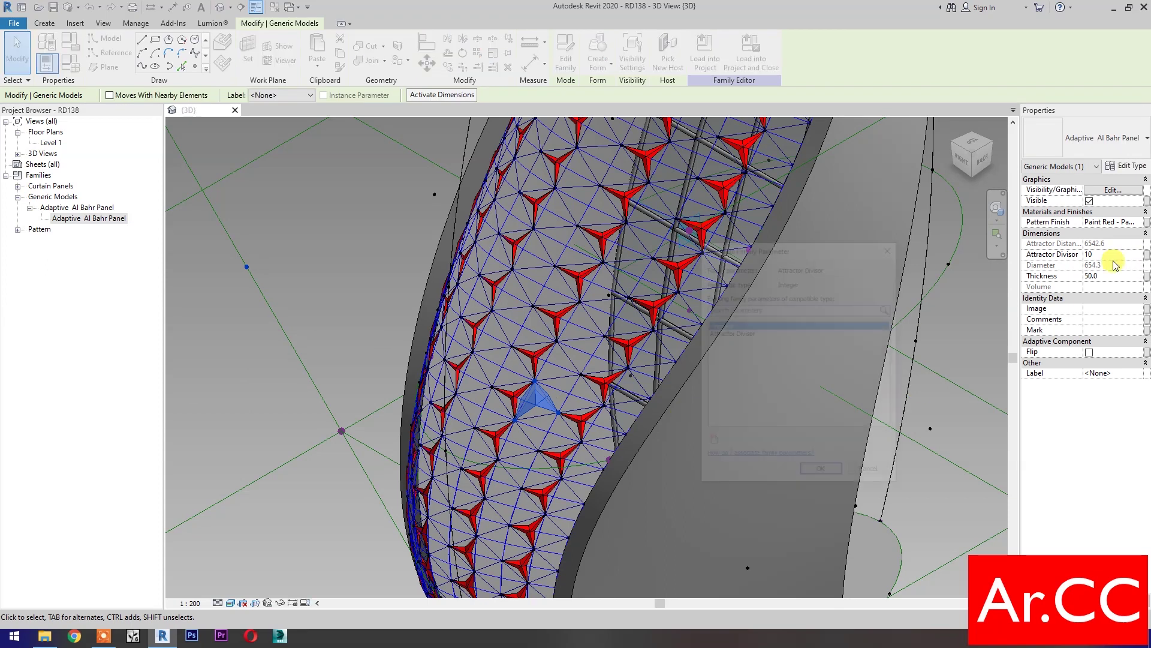
click(733, 334)
click(809, 473)
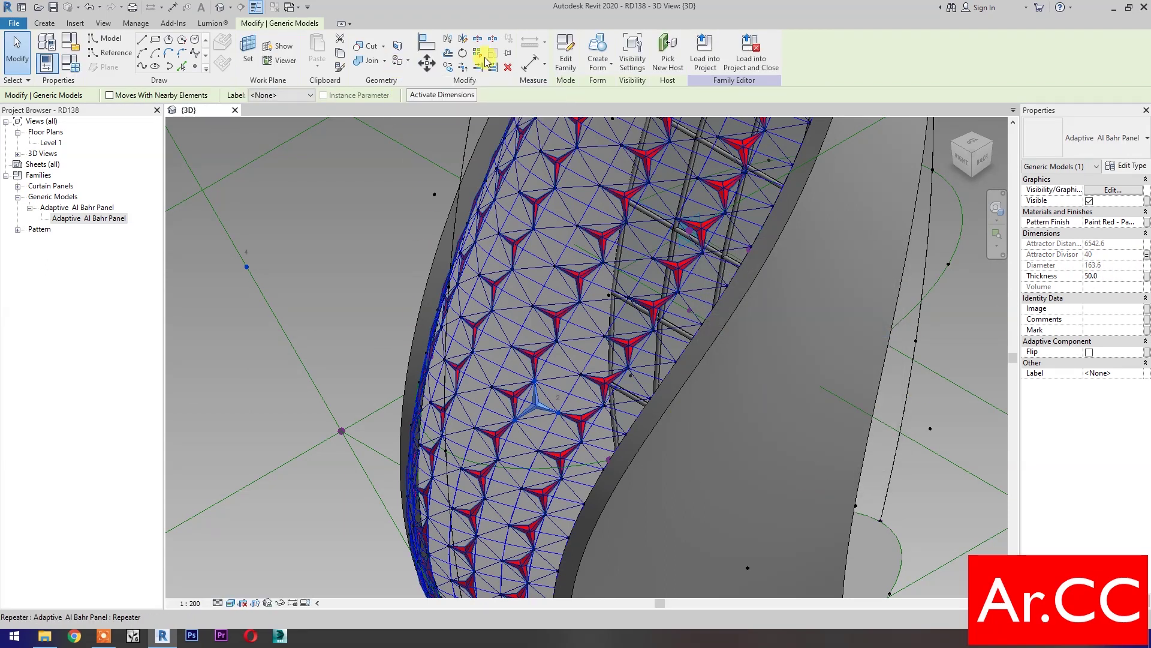
click(349, 305)
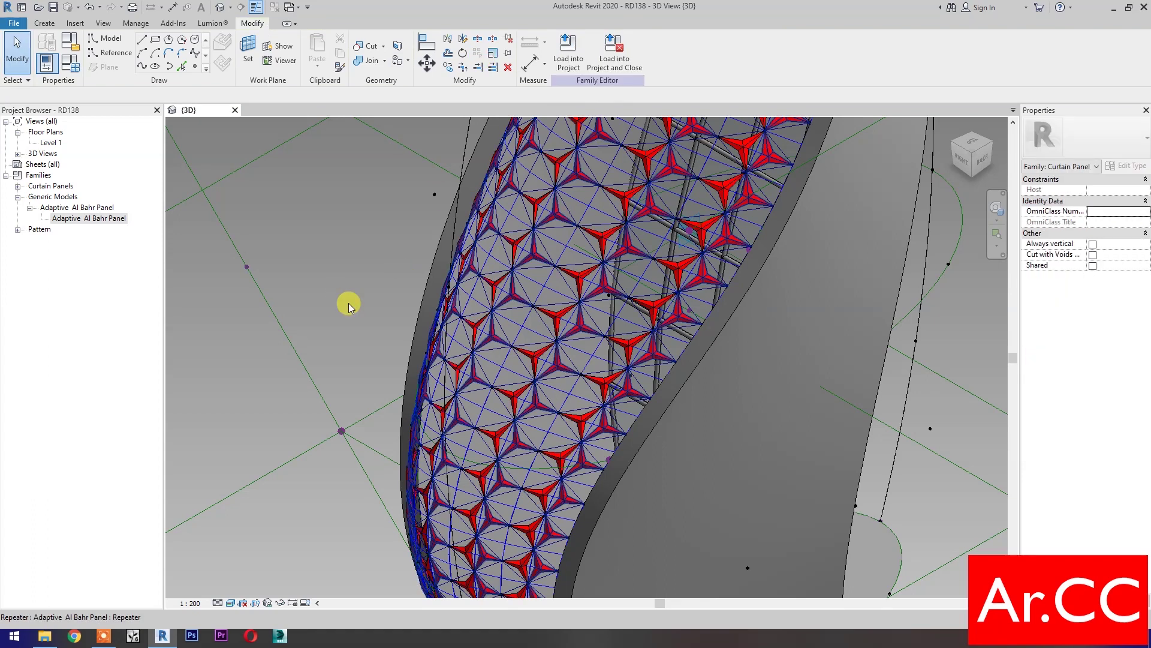
click(75, 208)
drag(274, 284, 283, 278)
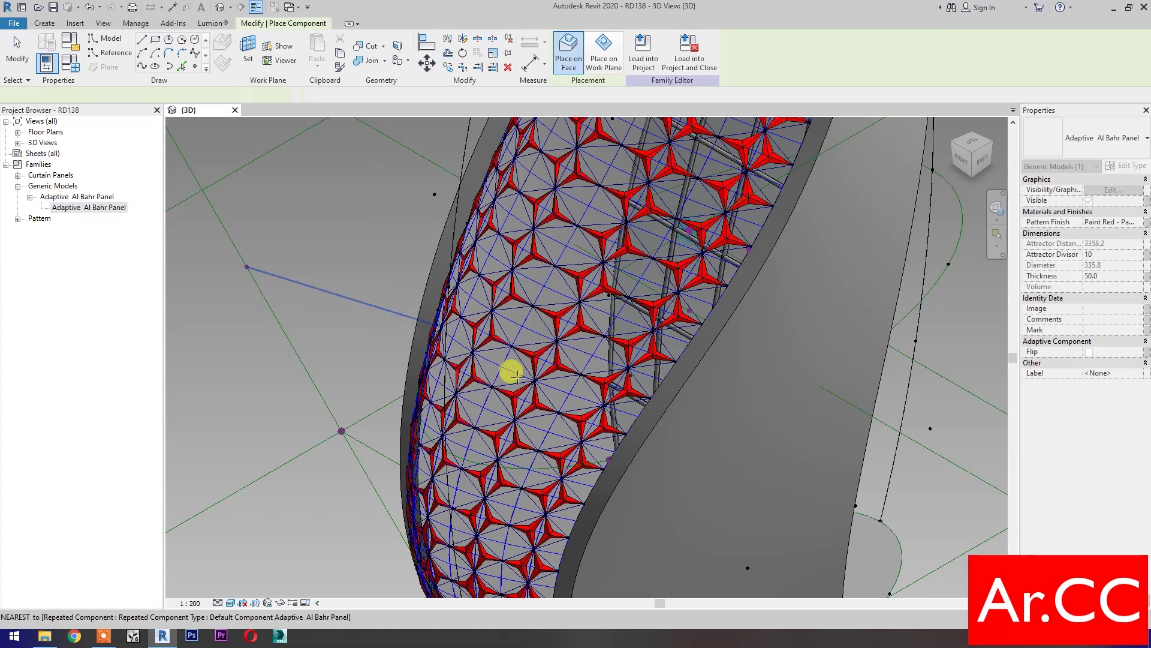
Place a third Al Bahr panel from a surface node to the attractor point
click(557, 339)
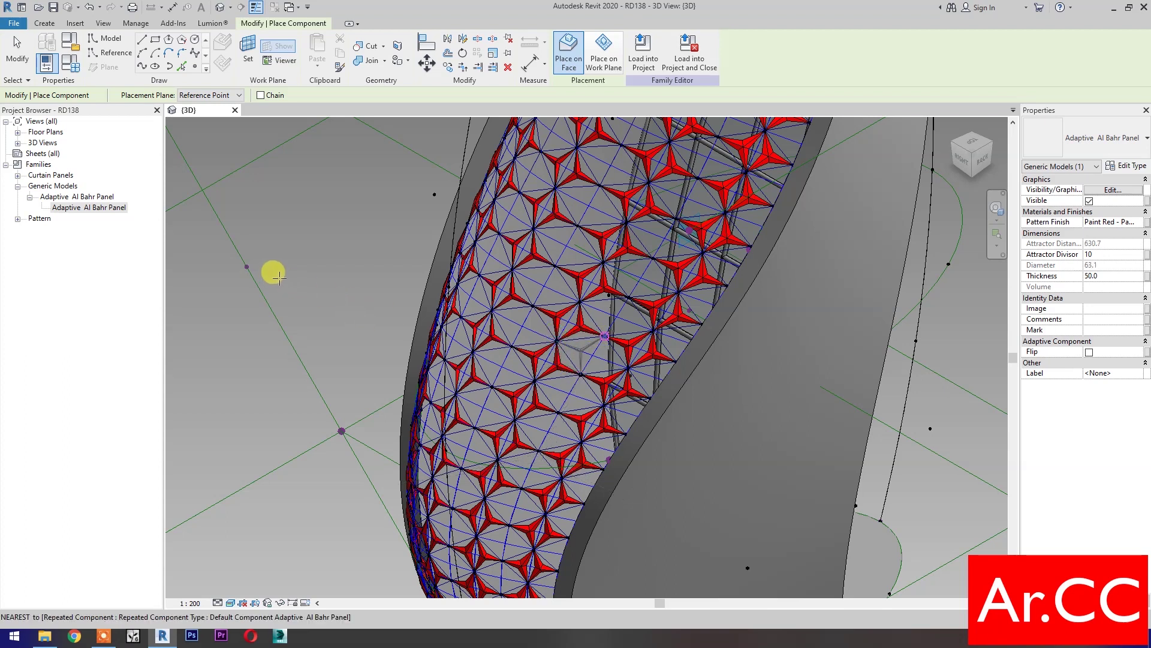
click(246, 267)
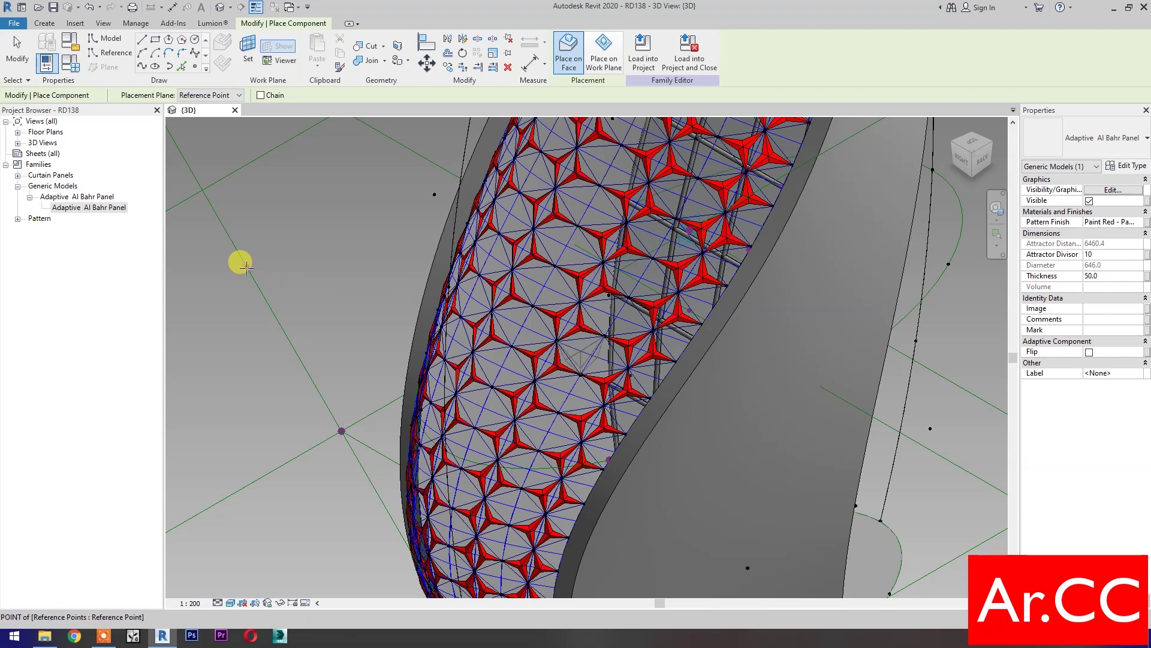
click(297, 305)
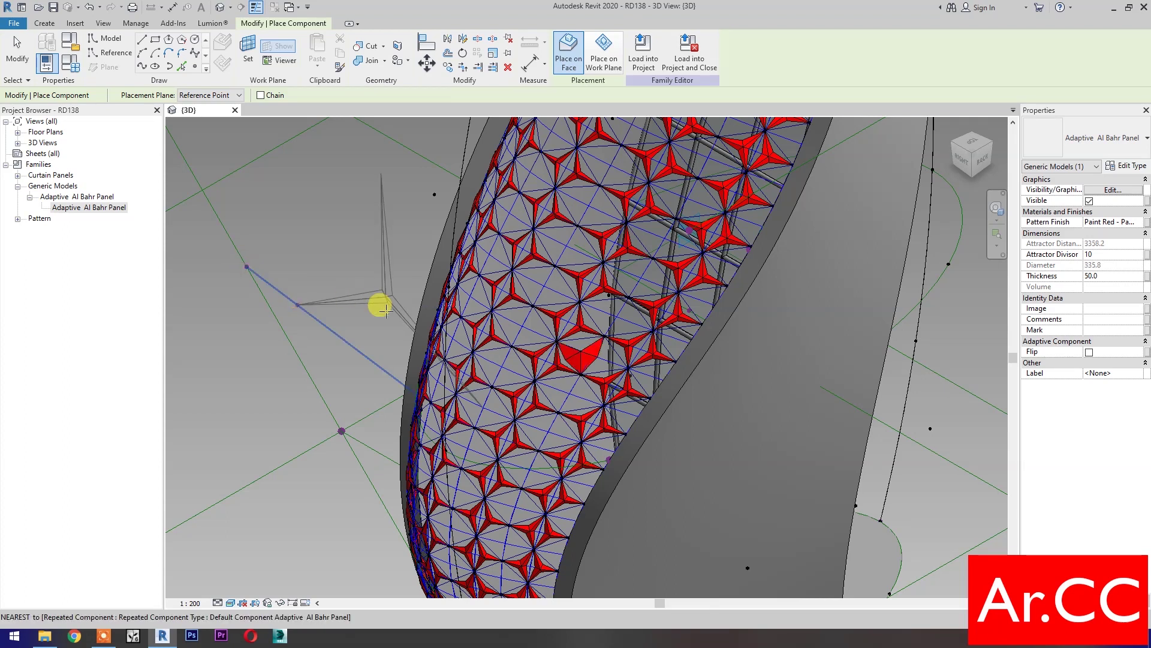
key(Escape)
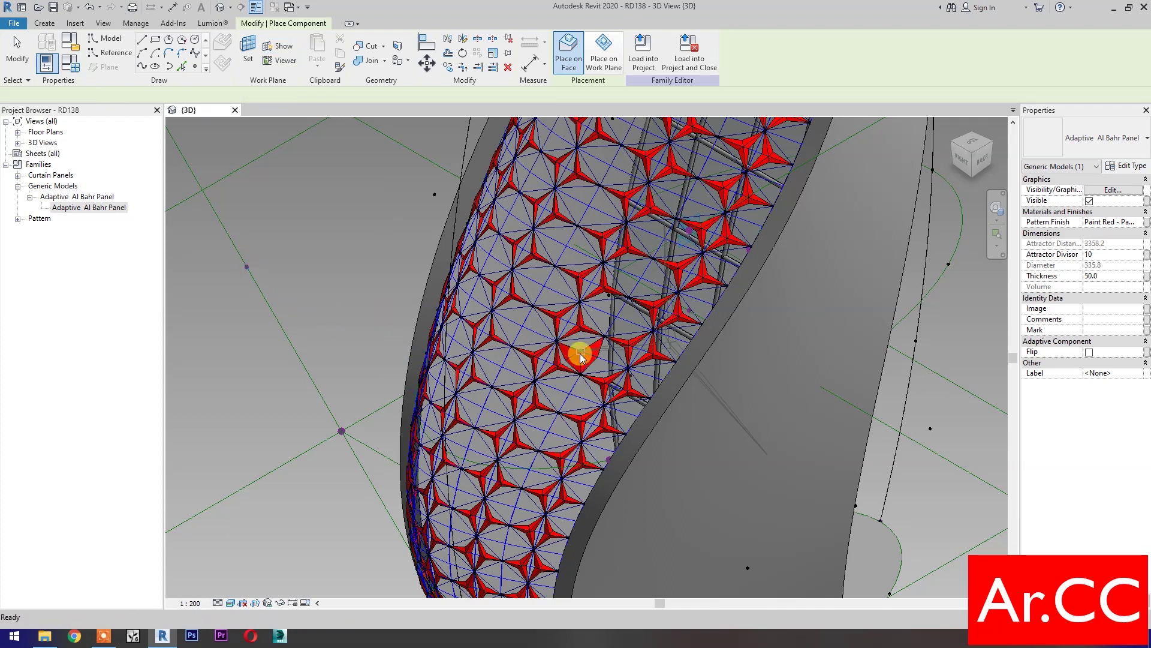
key(Escape)
Link the third panel's Attractor Divisor to the family parameter and repeat it across the surface
click(580, 358)
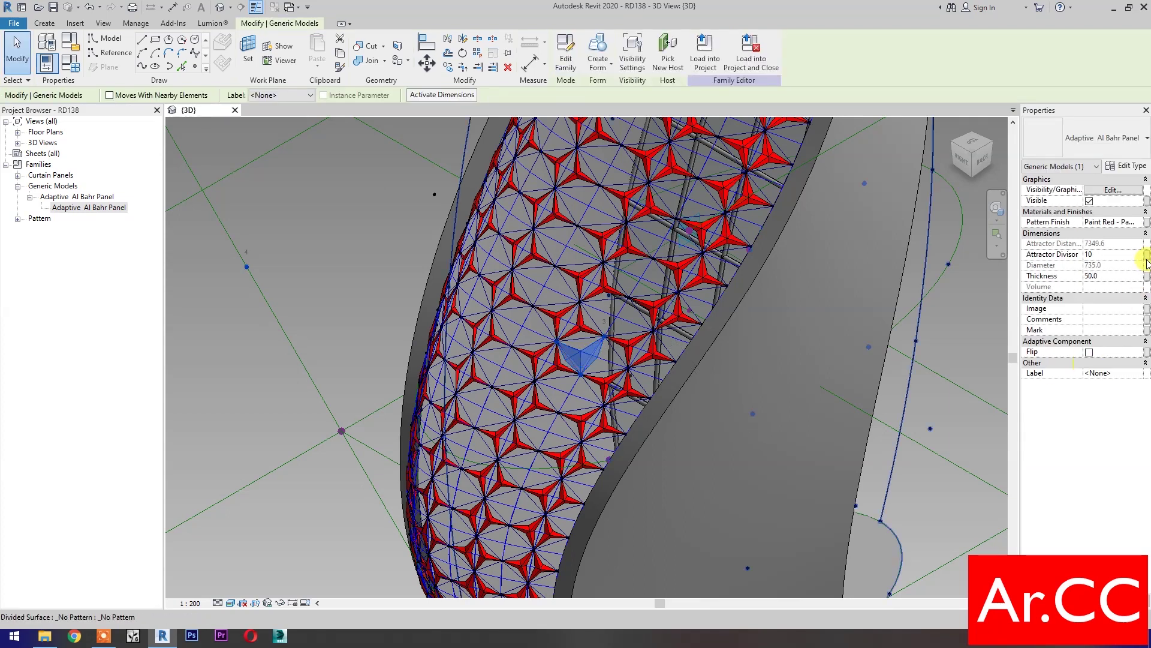
click(1147, 254)
click(746, 332)
click(831, 475)
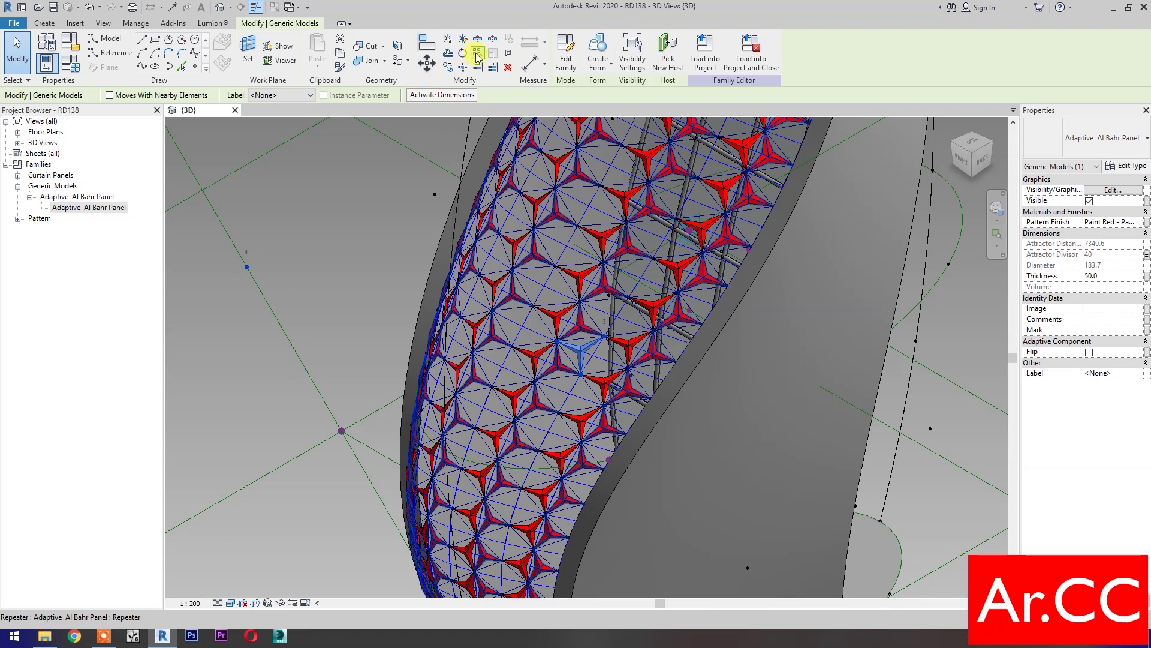
click(348, 311)
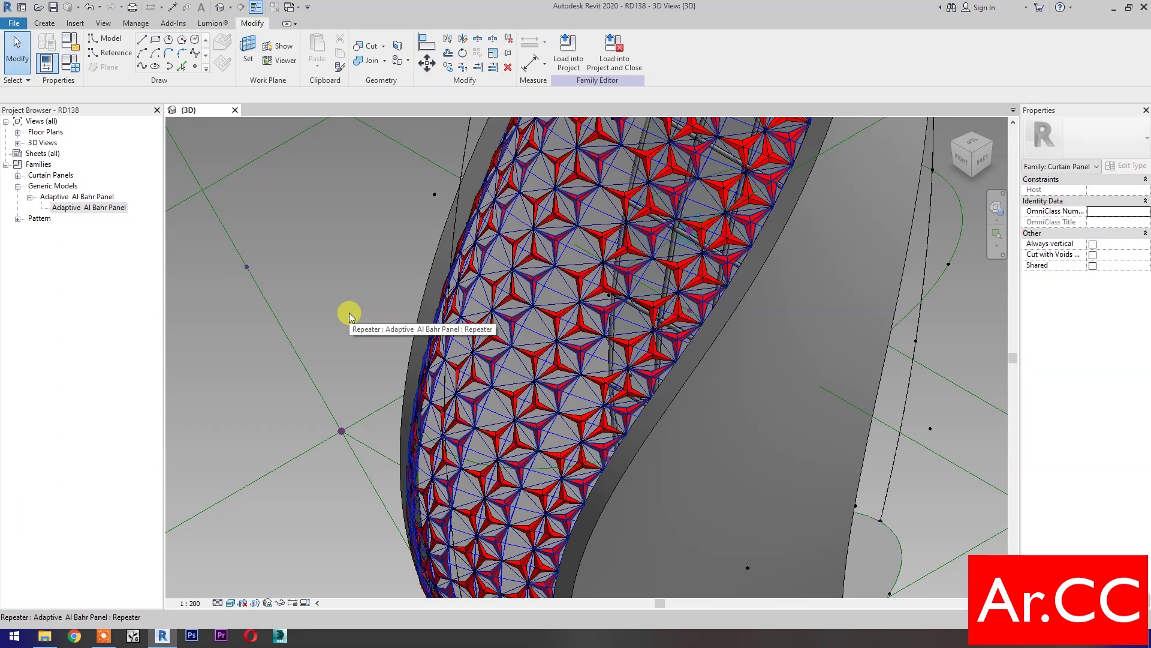
click(90, 207)
Place a fourth Al Bahr panel from a surface node to the attractor reference point
drag(90, 207, 503, 327)
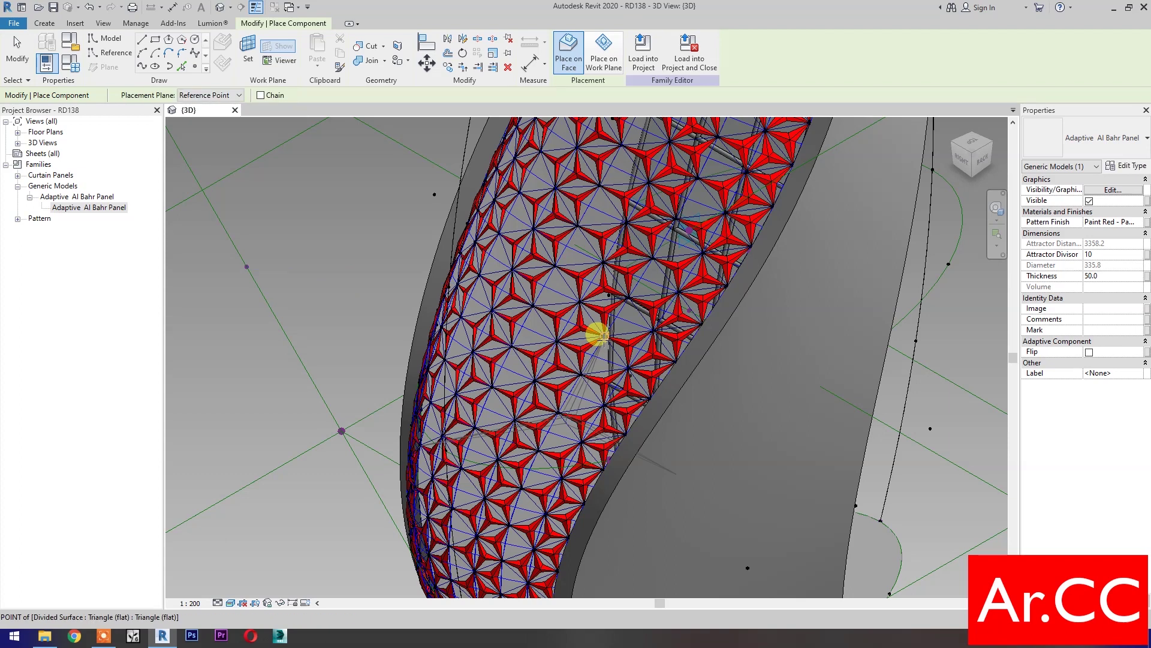
click(604, 336)
click(627, 368)
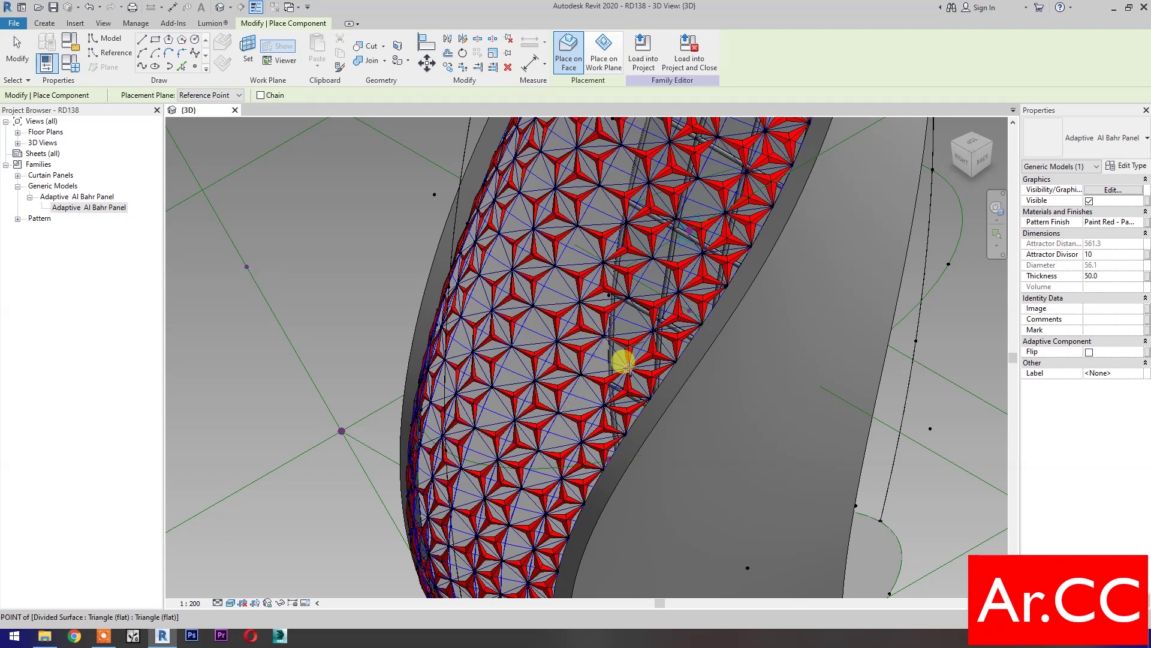
click(627, 367)
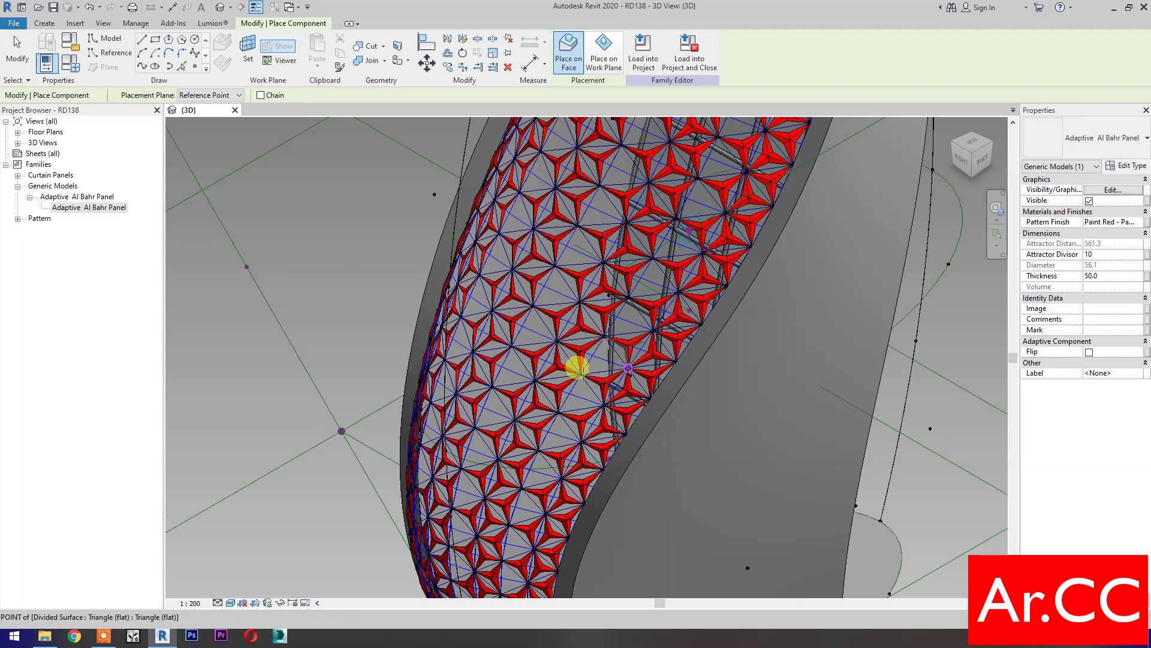
click(247, 264)
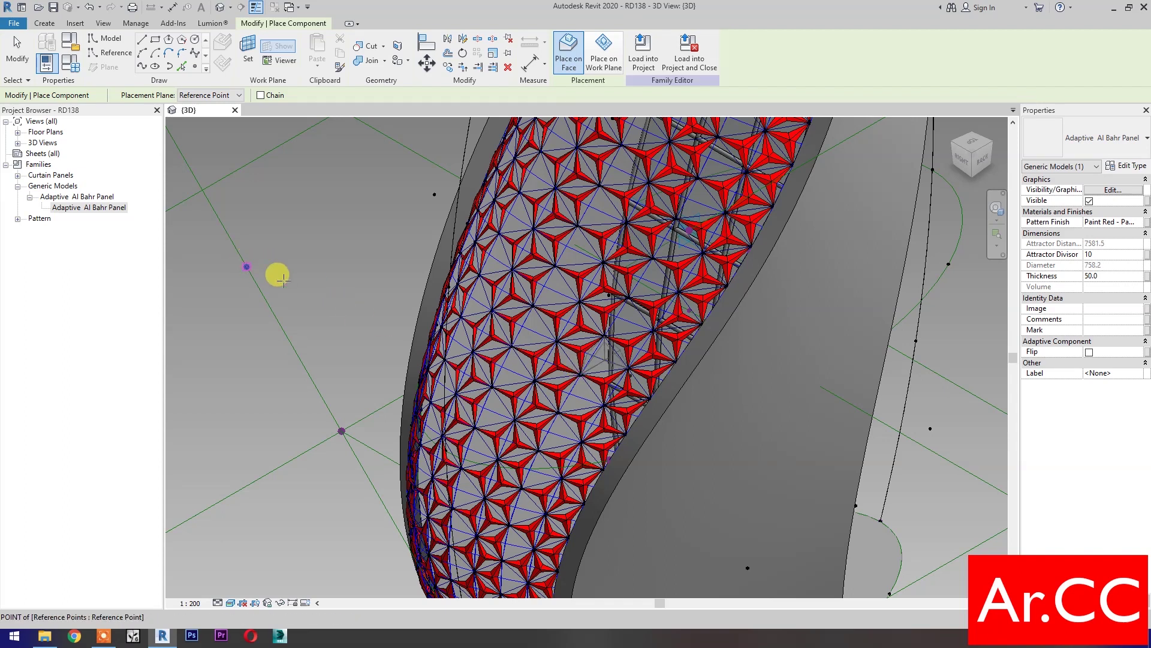
key(Escape)
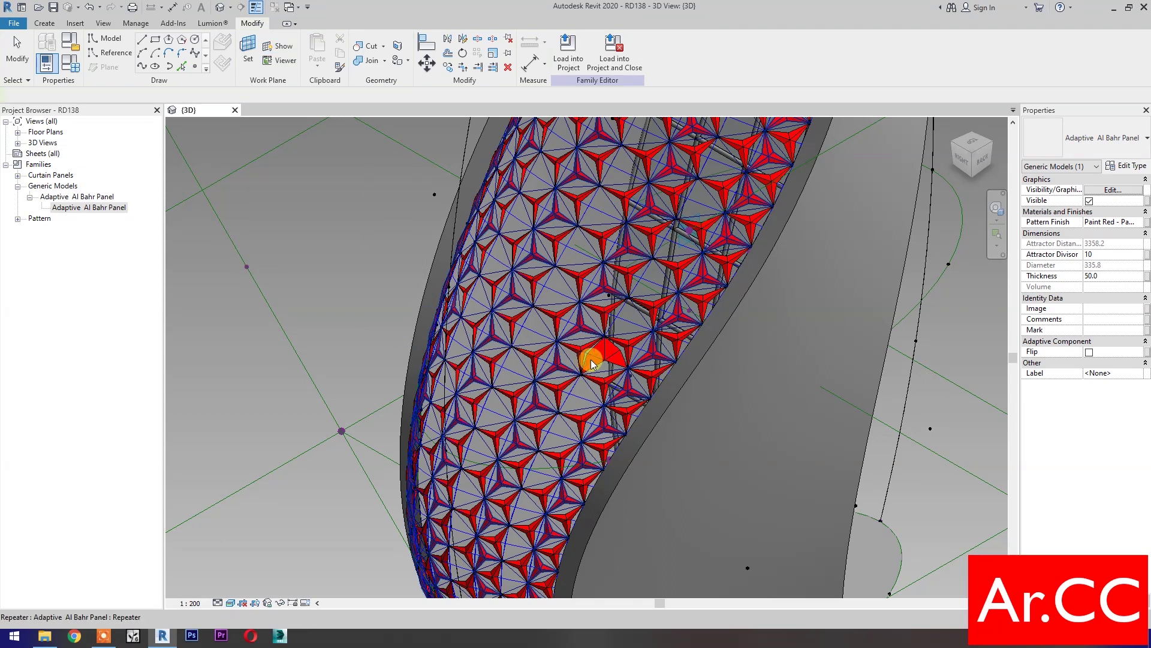
Link the fourth panel's Attractor Divisor to the family parameter and repeat it across the surface
click(598, 358)
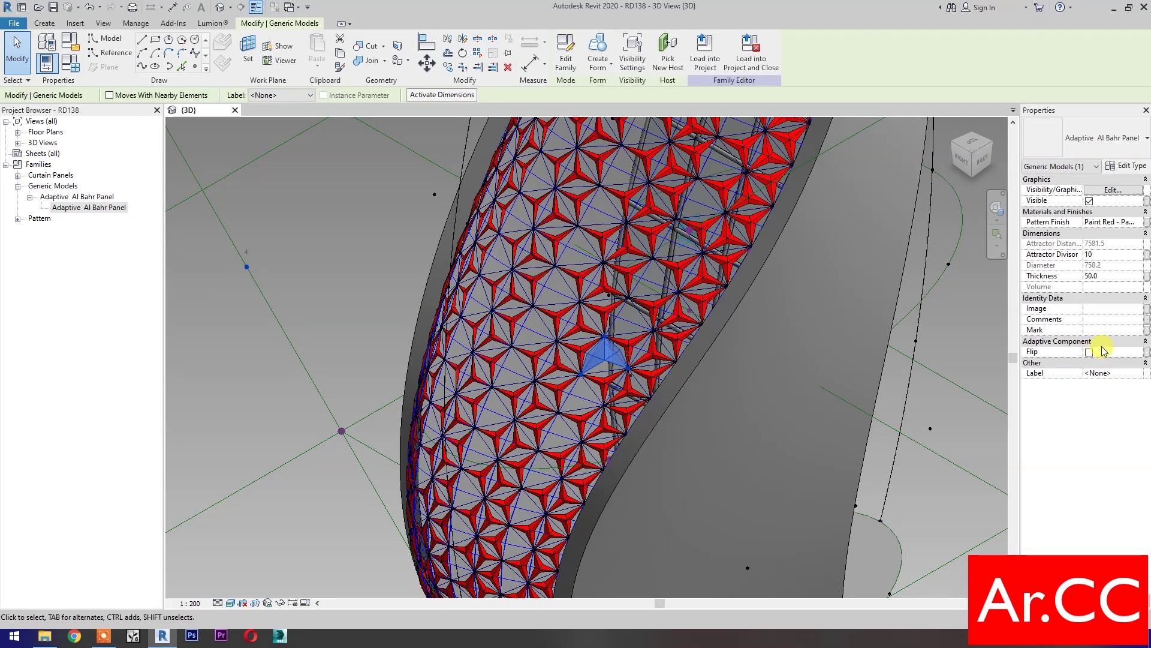
click(1146, 256)
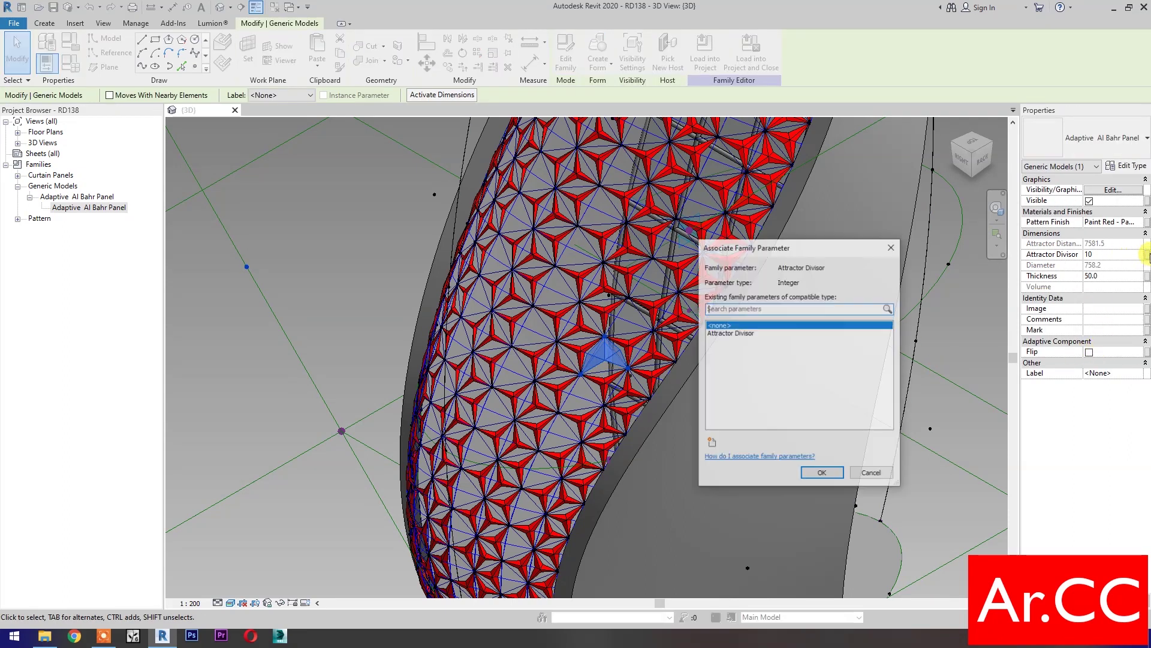
click(726, 334)
click(811, 471)
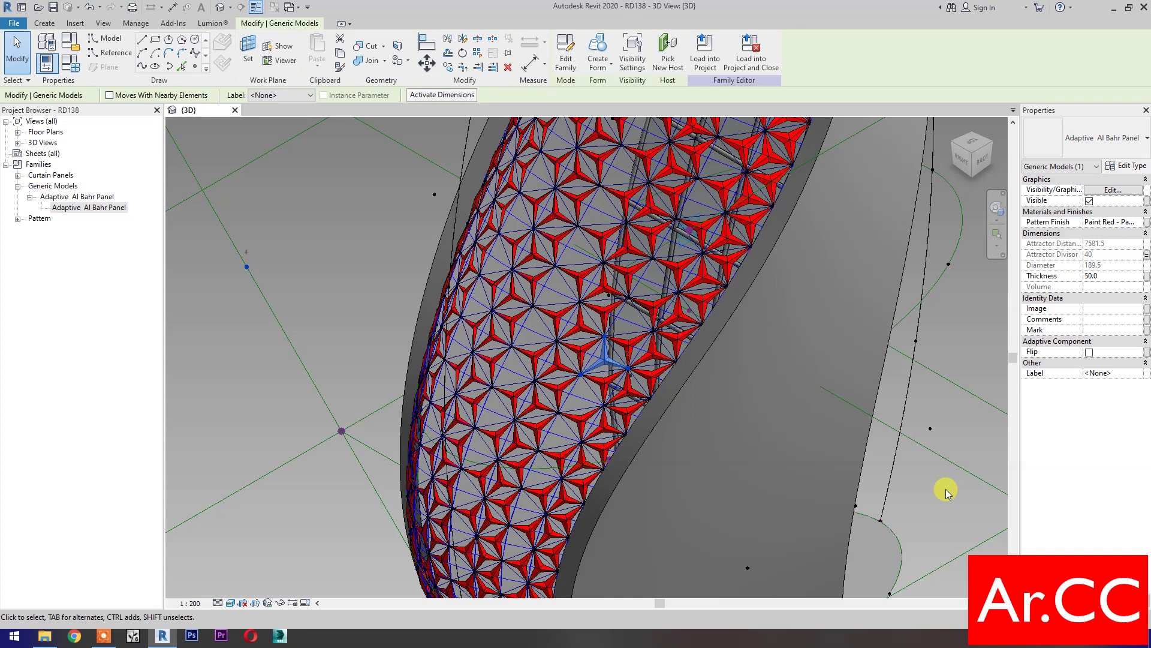
click(487, 56)
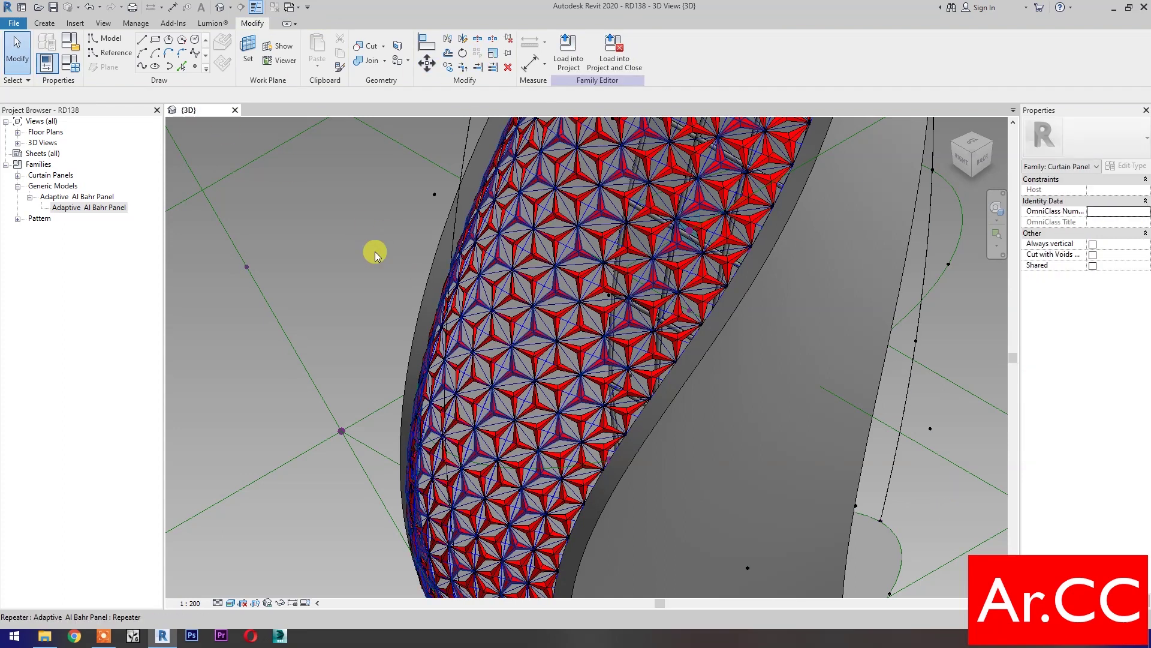
Associate the attractor point's Normalized Curve Parameter with a new instance parameter named NCP
scroll(473, 416, down, 3)
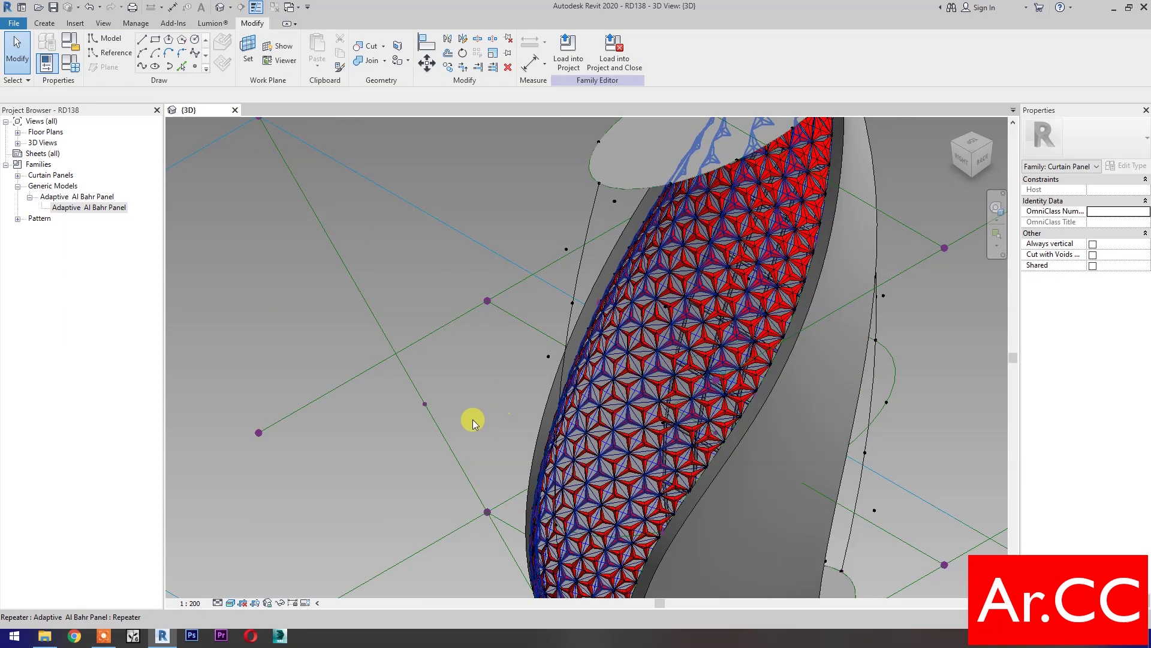
click(424, 407)
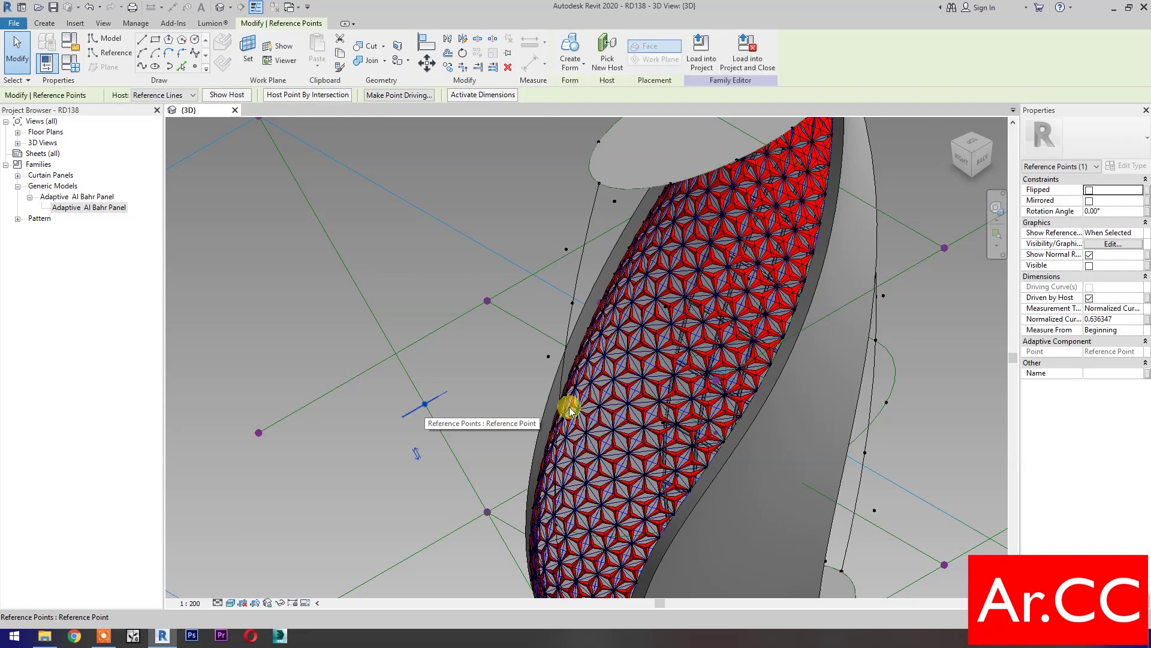
click(1147, 319)
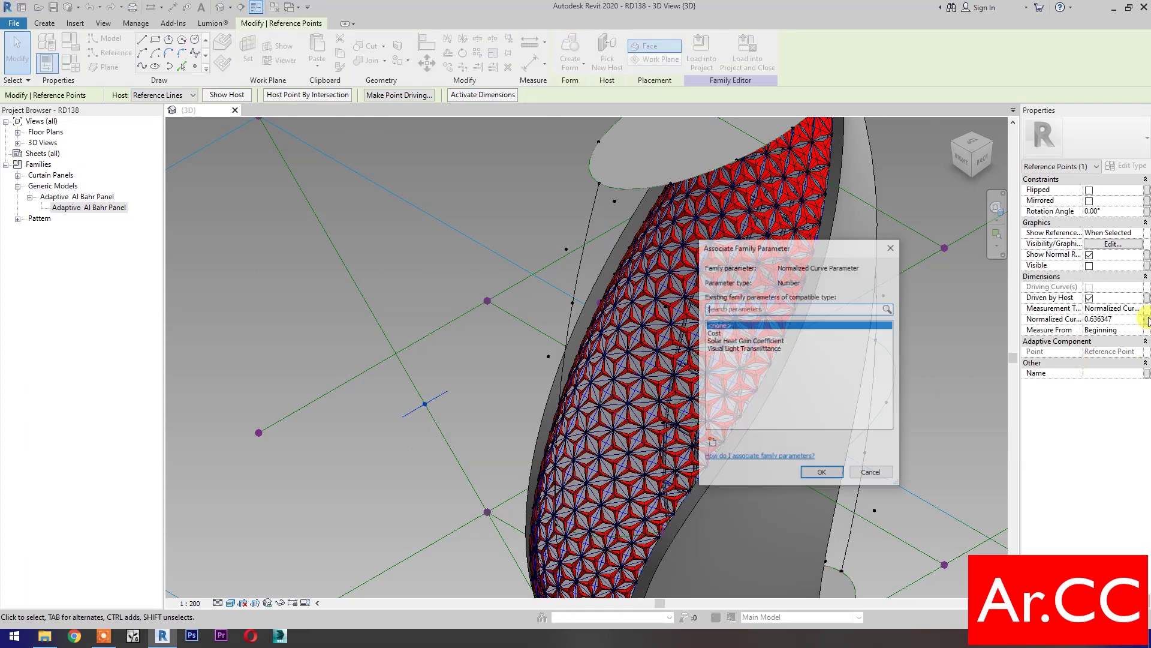
click(715, 444)
click(872, 331)
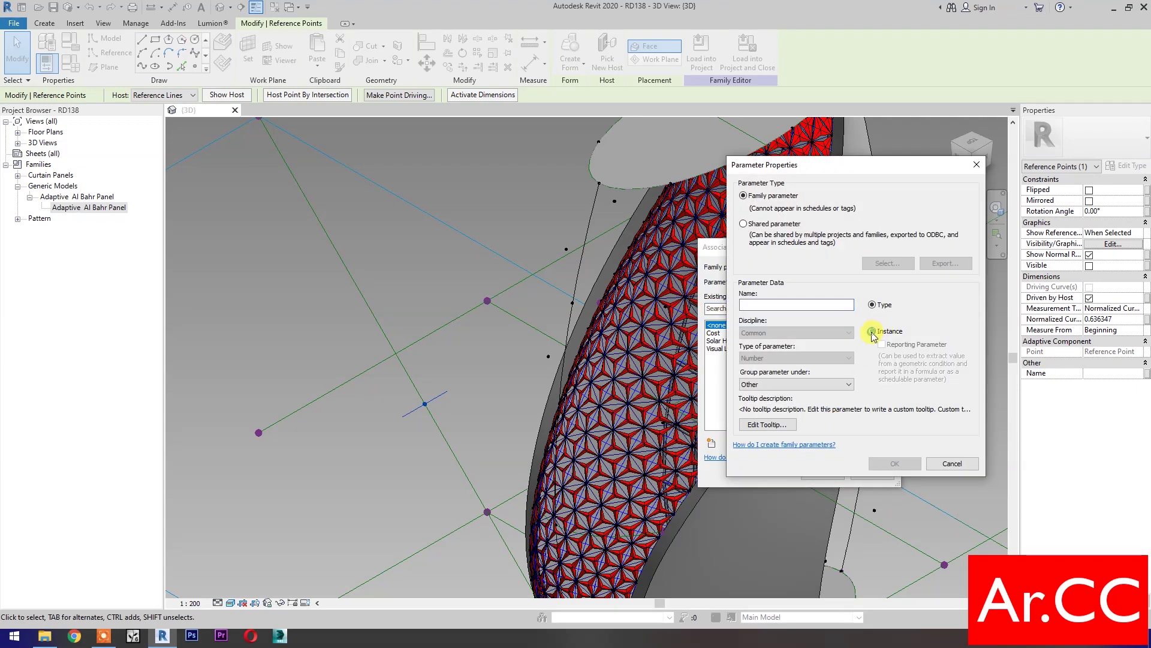
click(772, 305)
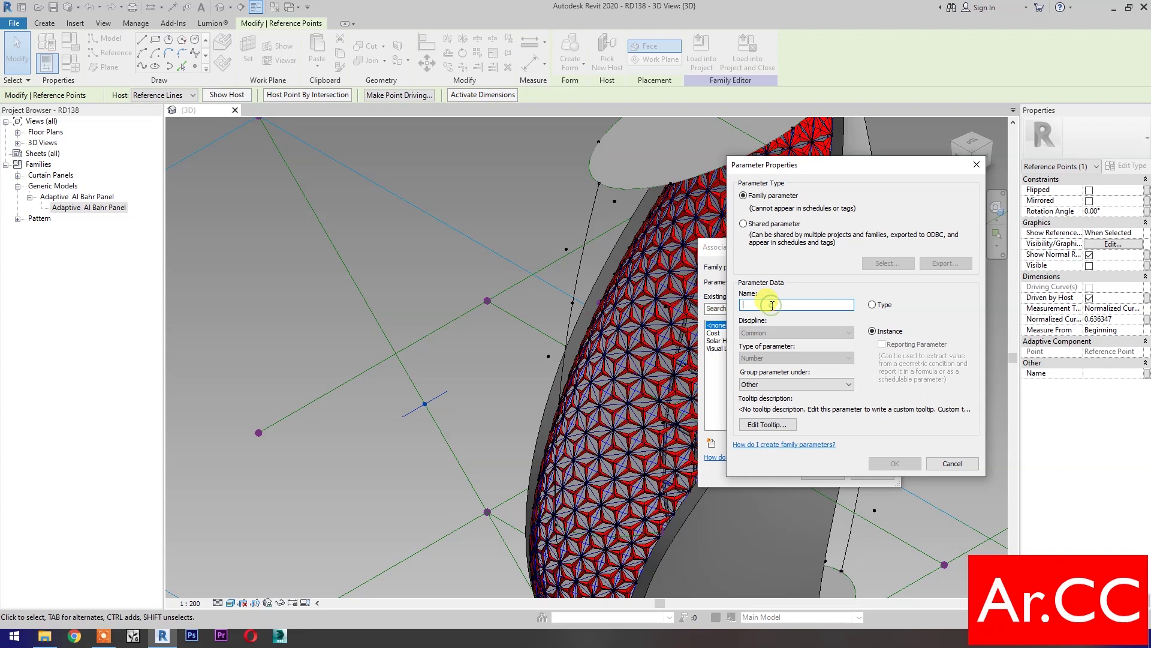
text(NCP)
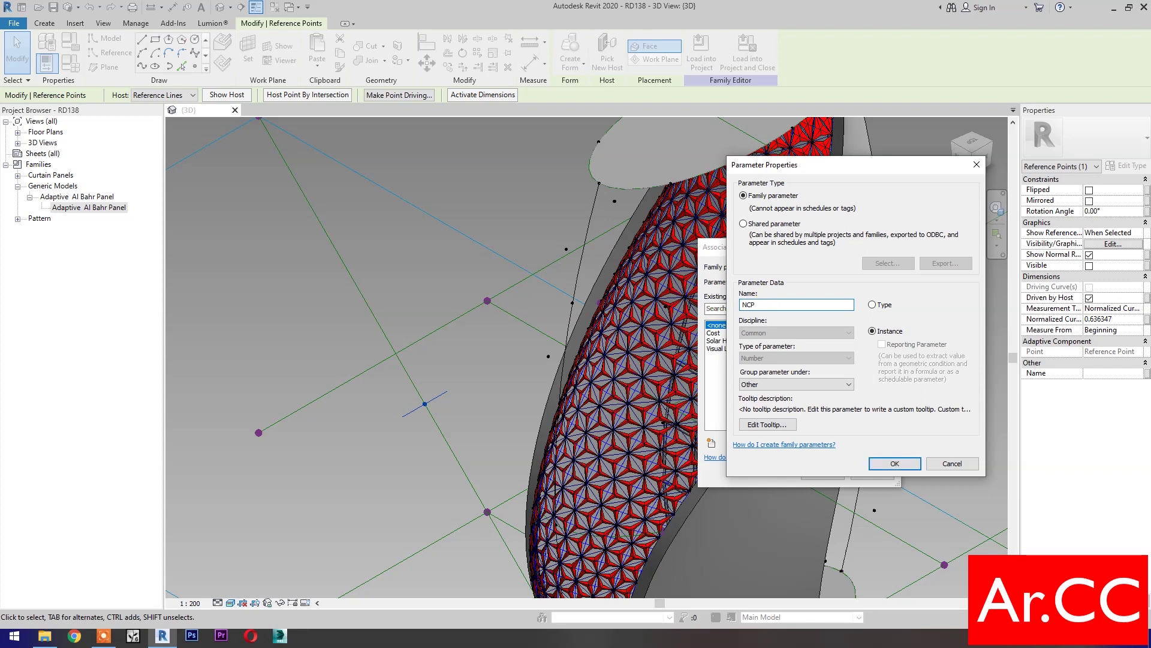
click(895, 464)
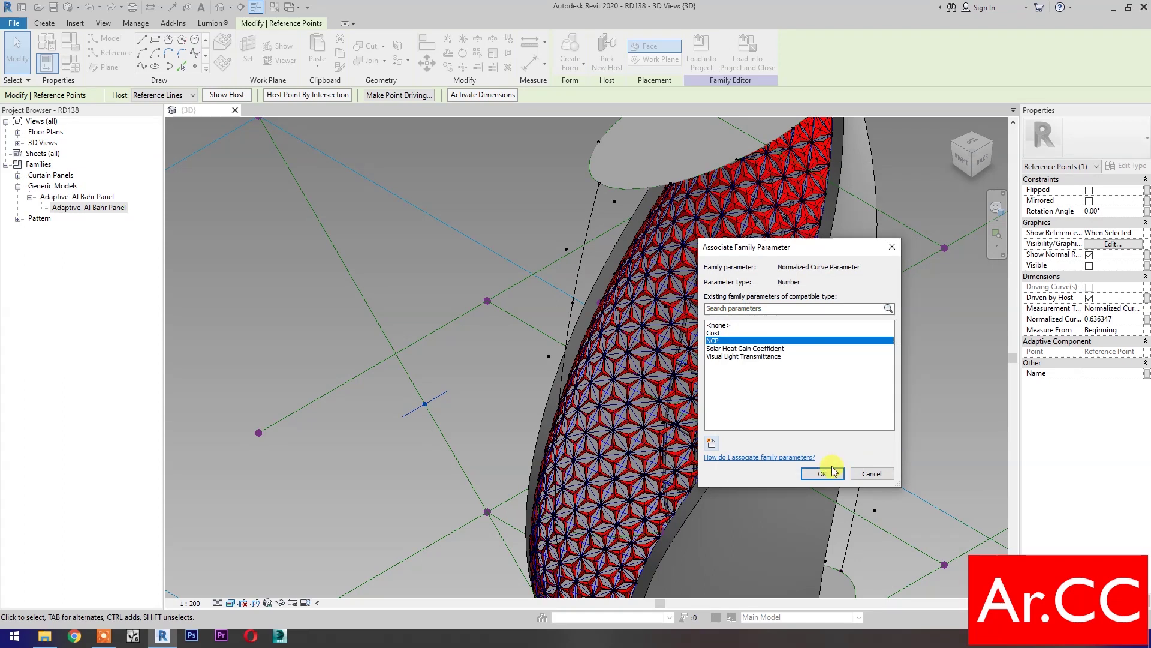
click(833, 472)
View the model from the Right side and pan so the tower sits to the right
click(403, 511)
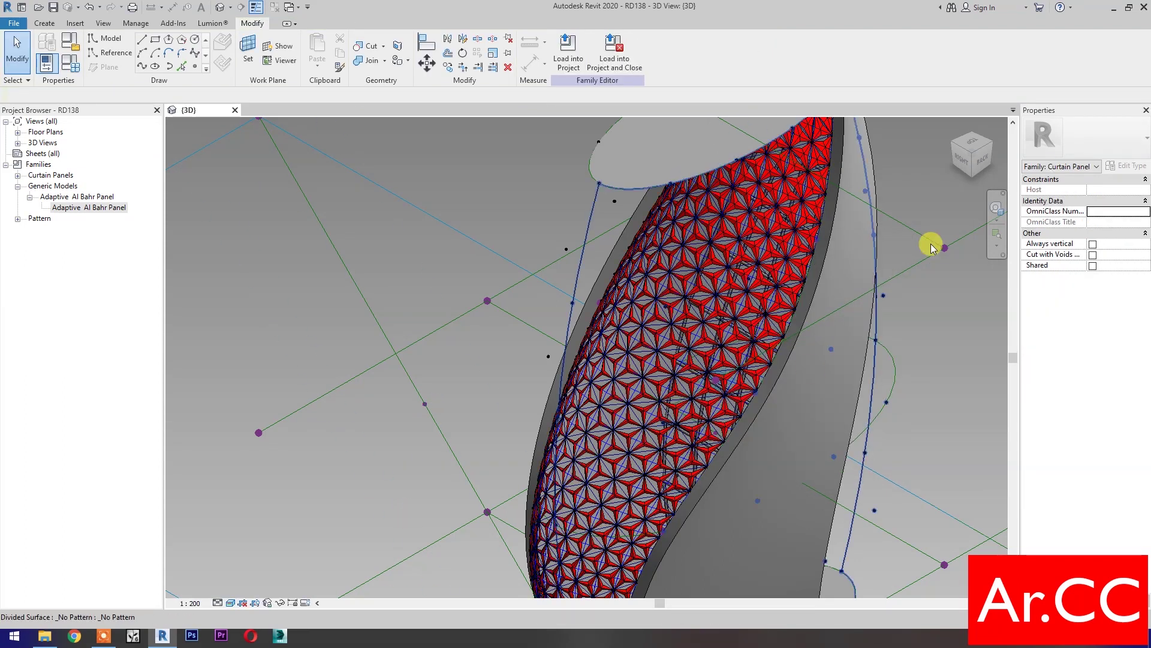
click(962, 158)
middle_drag(607, 341, 668, 458)
In Family Types, apply NCP 0.8, then change it to 0.1 and confirm
scroll(763, 452, up, 2)
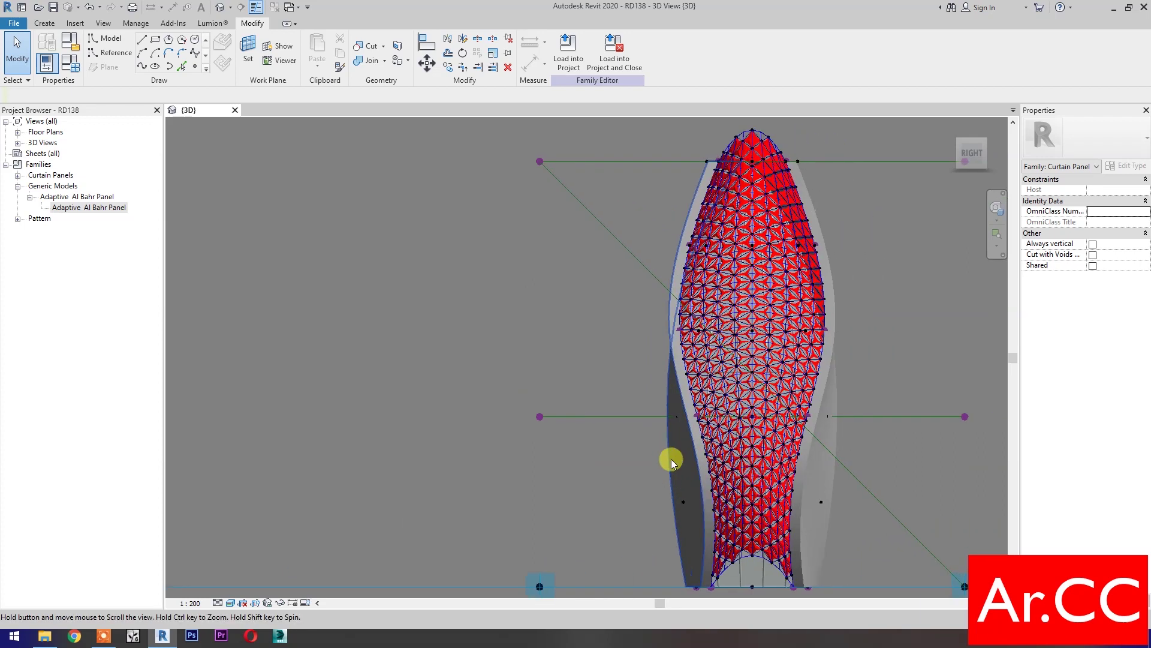
click(77, 70)
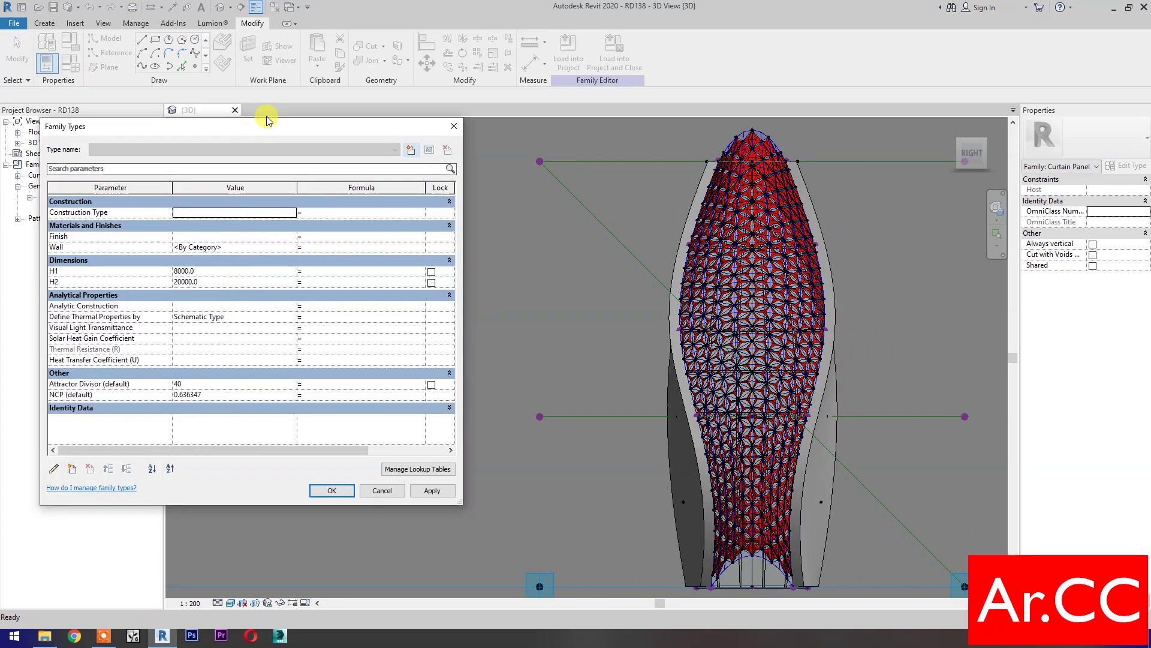
drag(223, 126, 355, 133)
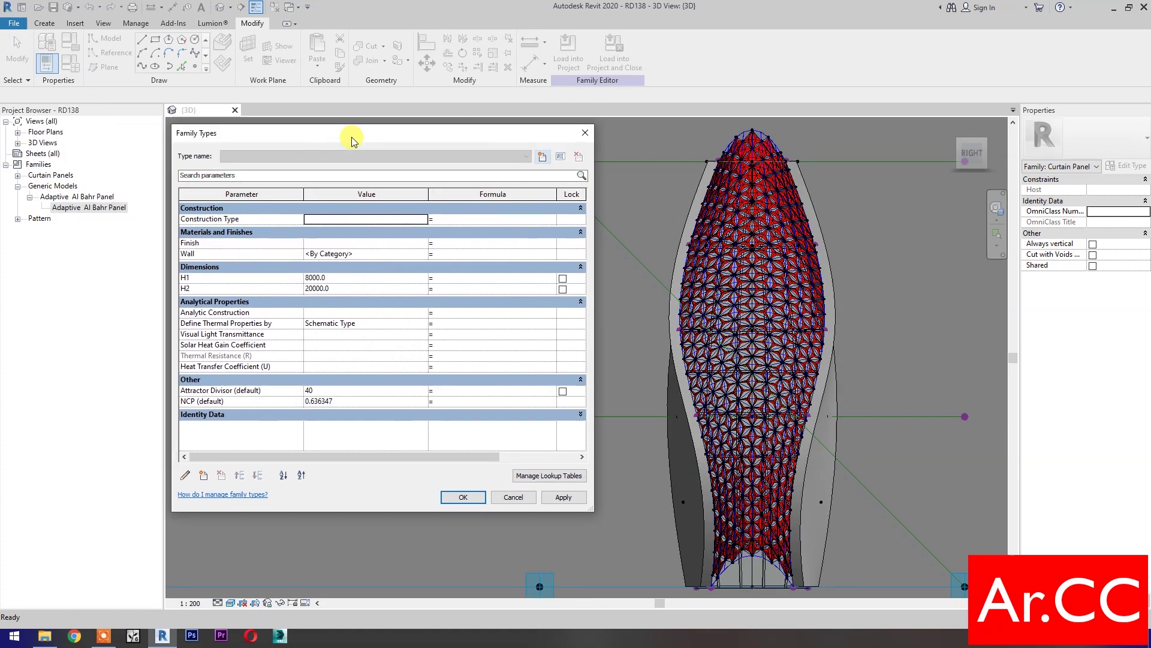
click(360, 400)
key(BackSpace)
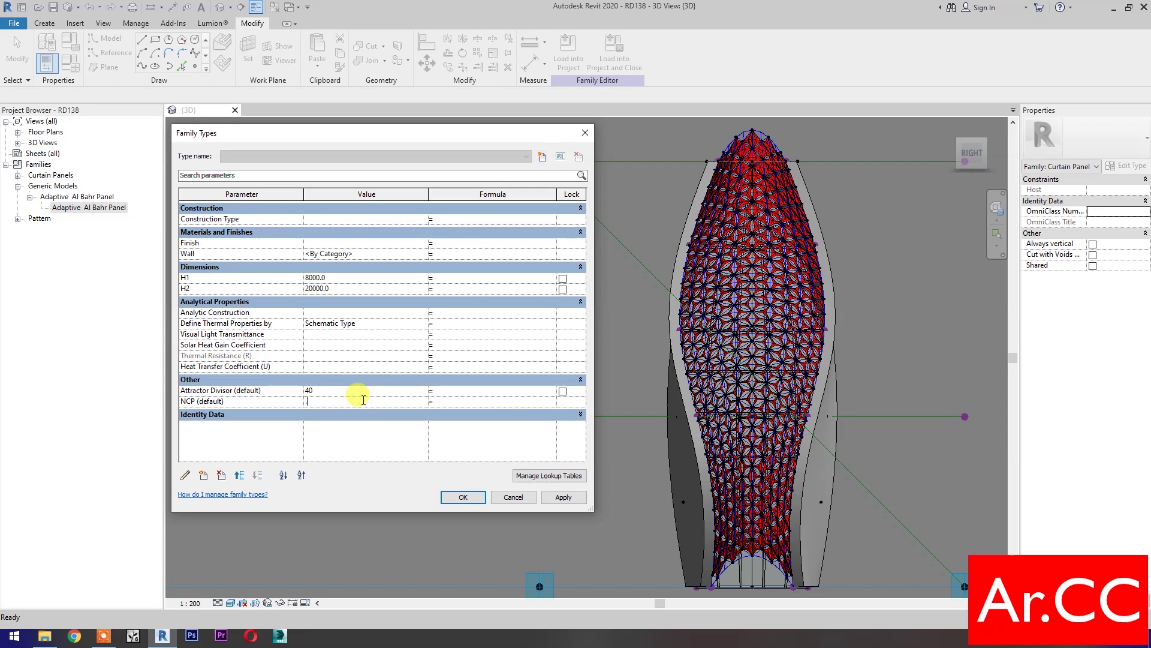
click(564, 497)
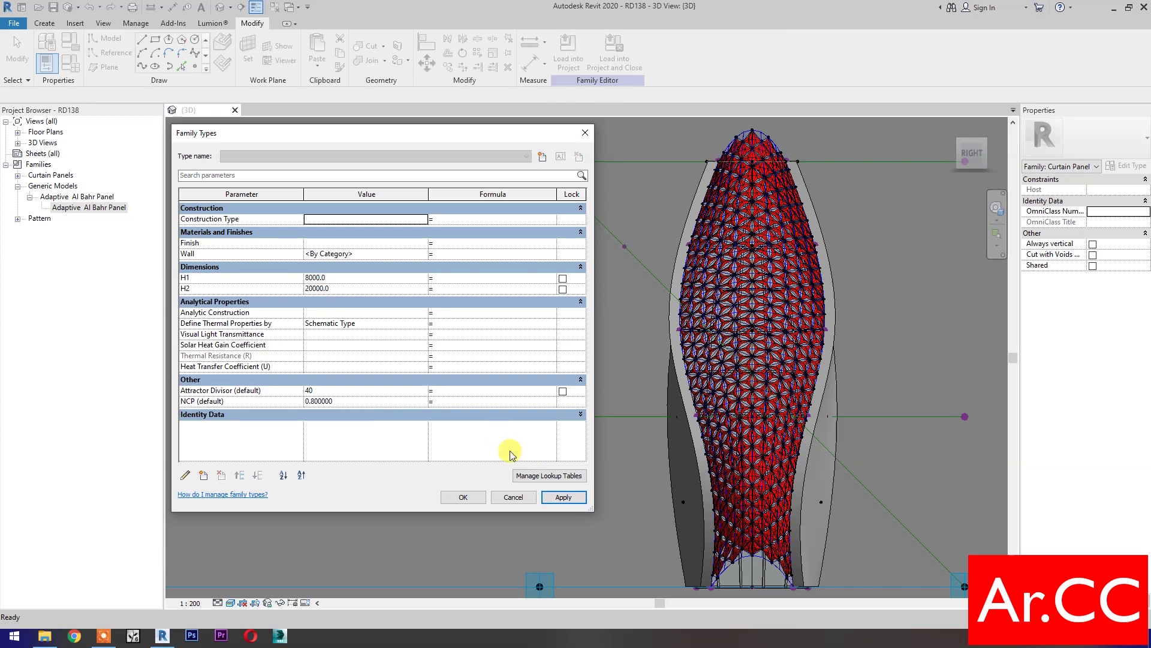
click(375, 401)
text(.1)
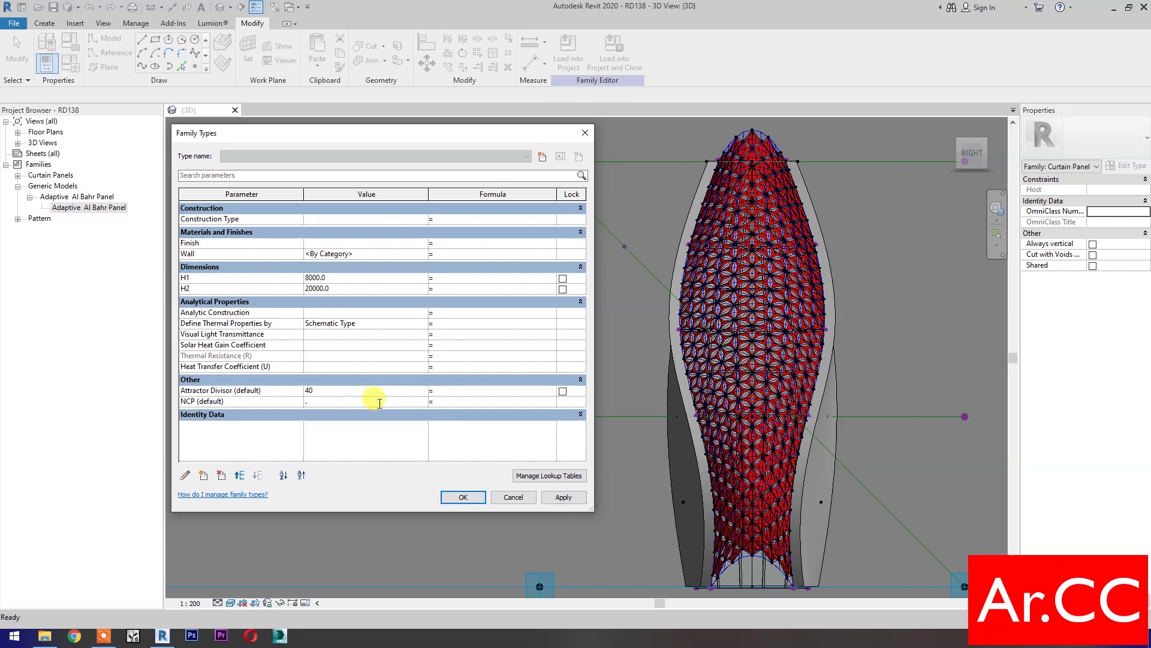
click(552, 499)
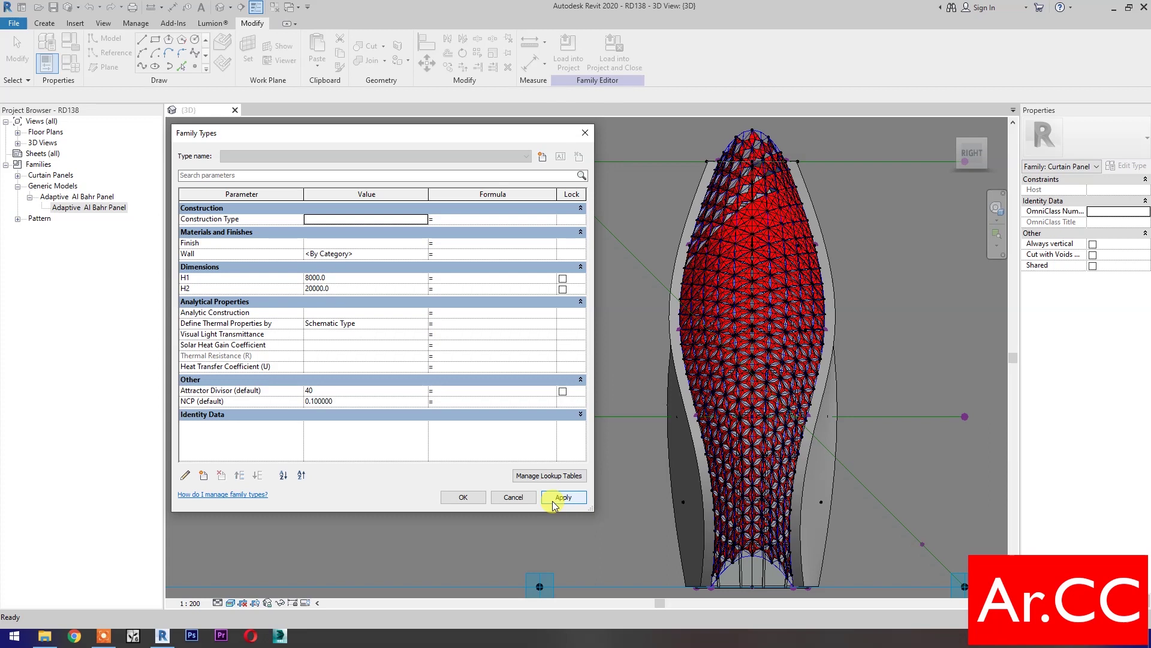
click(470, 498)
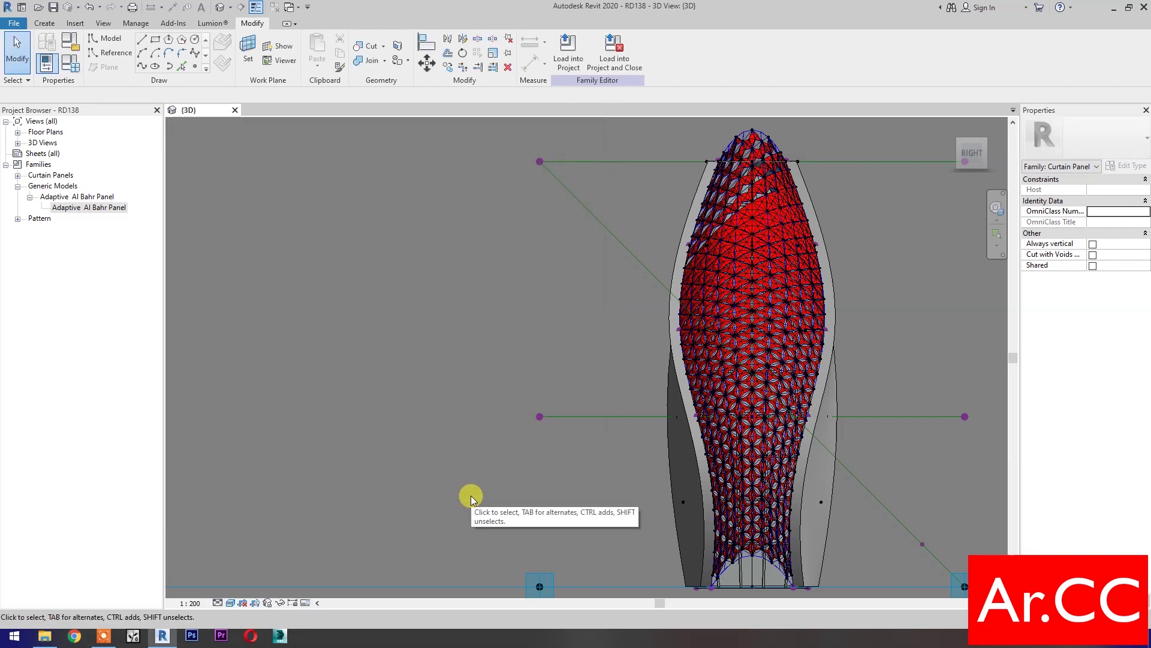
middle_drag(640, 496, 510, 493)
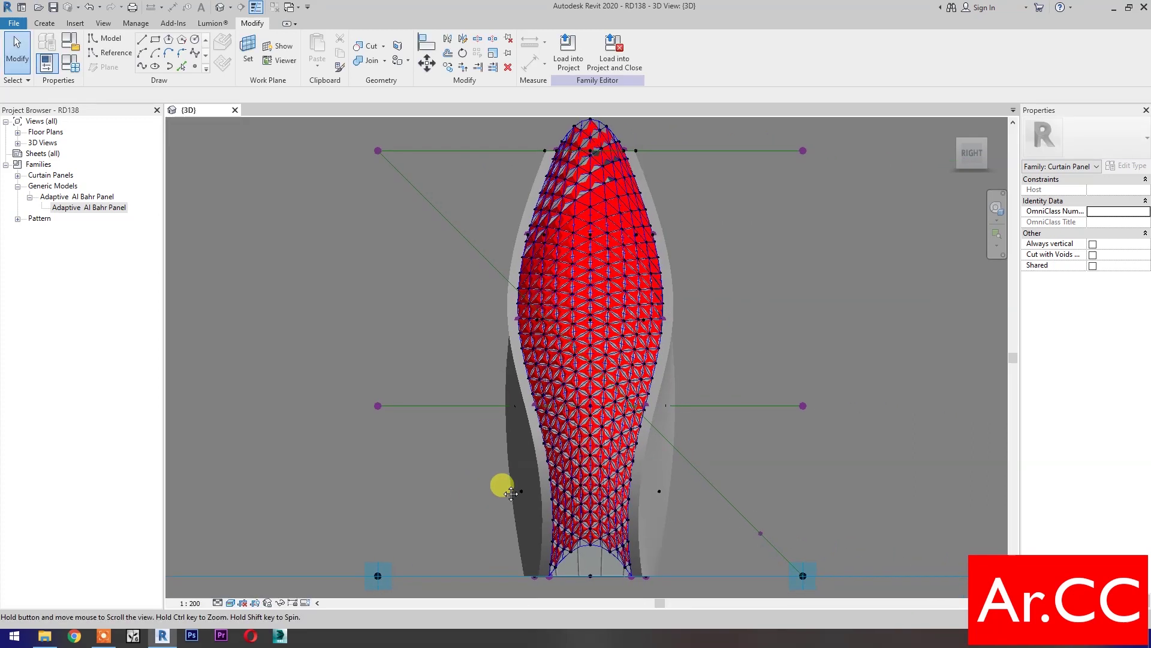